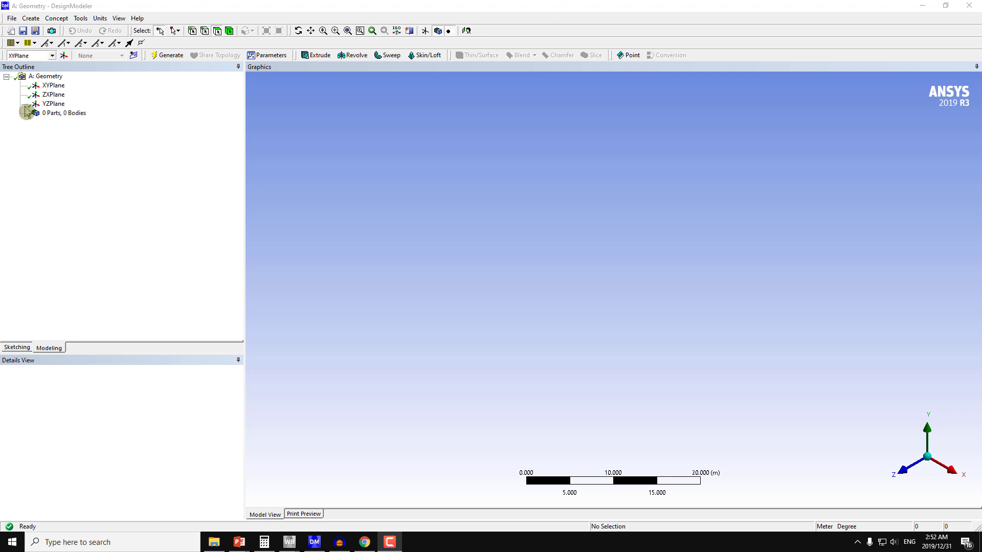
# Sketch a circle about 8.6 m in diameter on the XYPlane, centred at the origin
pyautogui.click(51, 86)
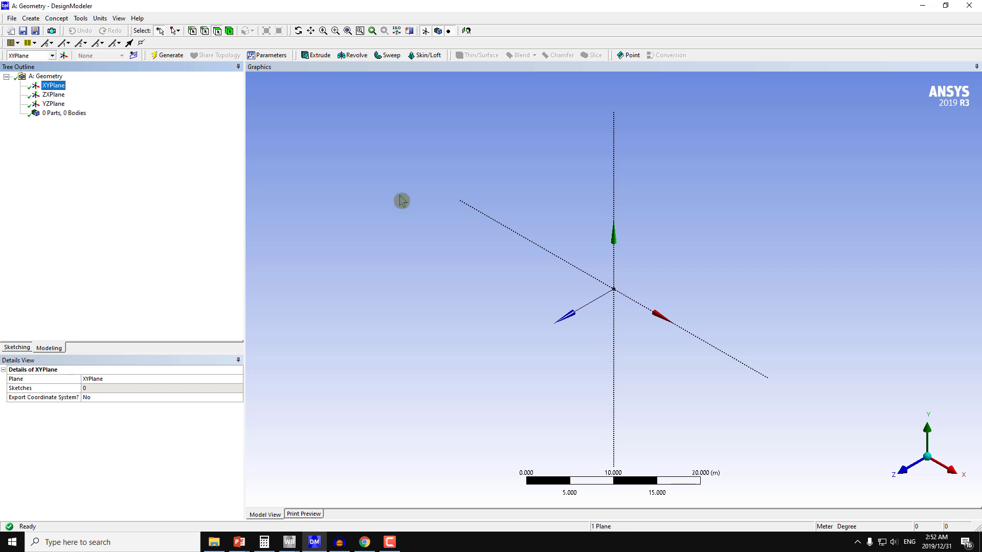
pyautogui.click(464, 31)
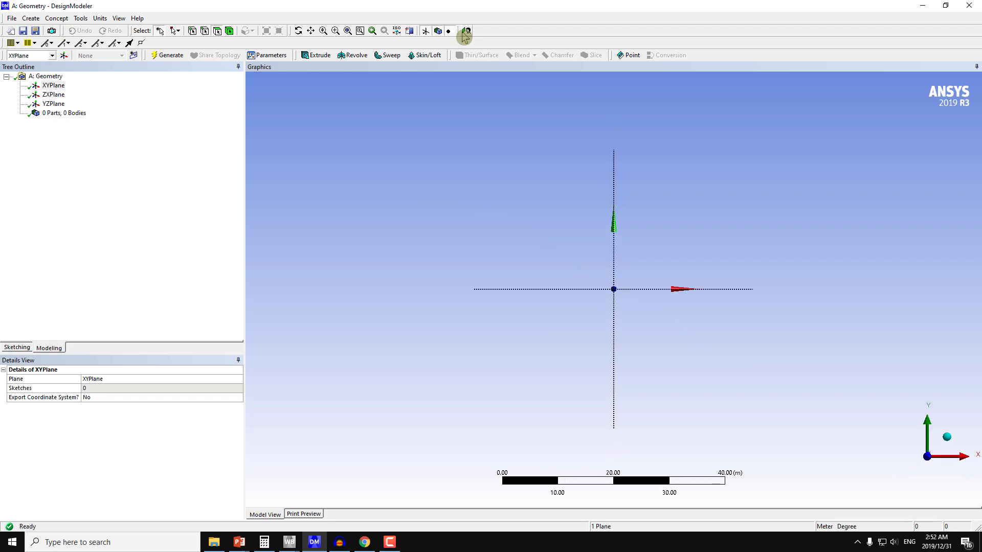
pyautogui.click(15, 349)
pyautogui.click(20, 164)
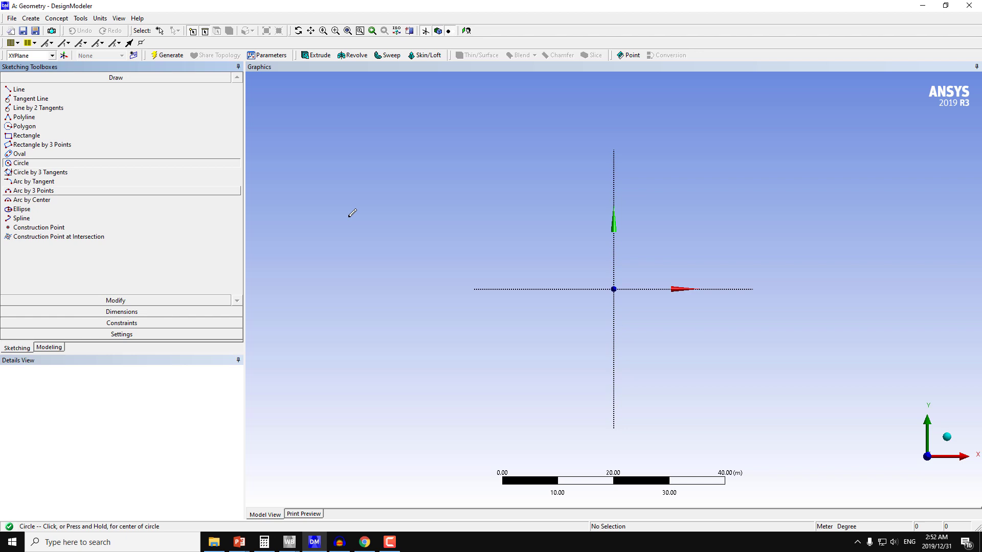
pyautogui.click(614, 289)
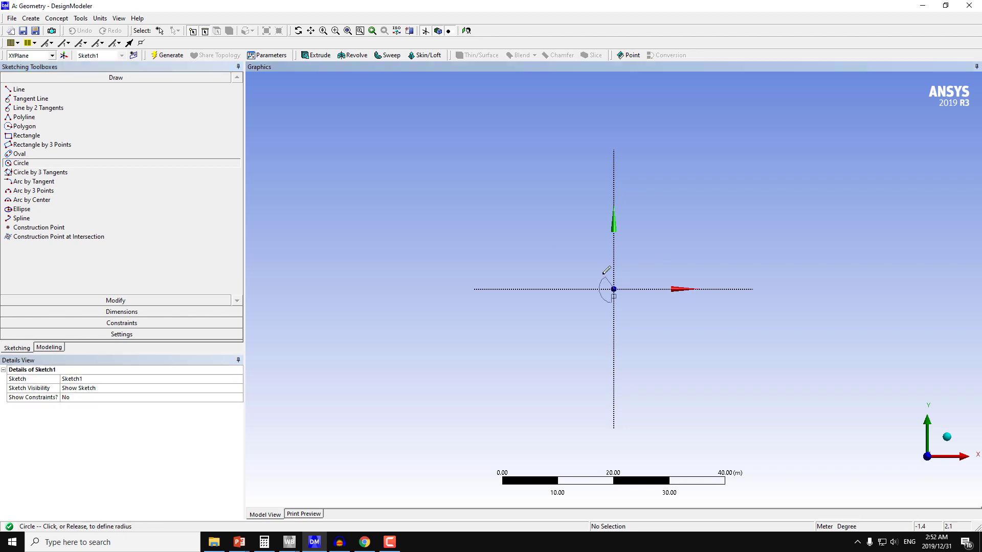
pyautogui.click(596, 272)
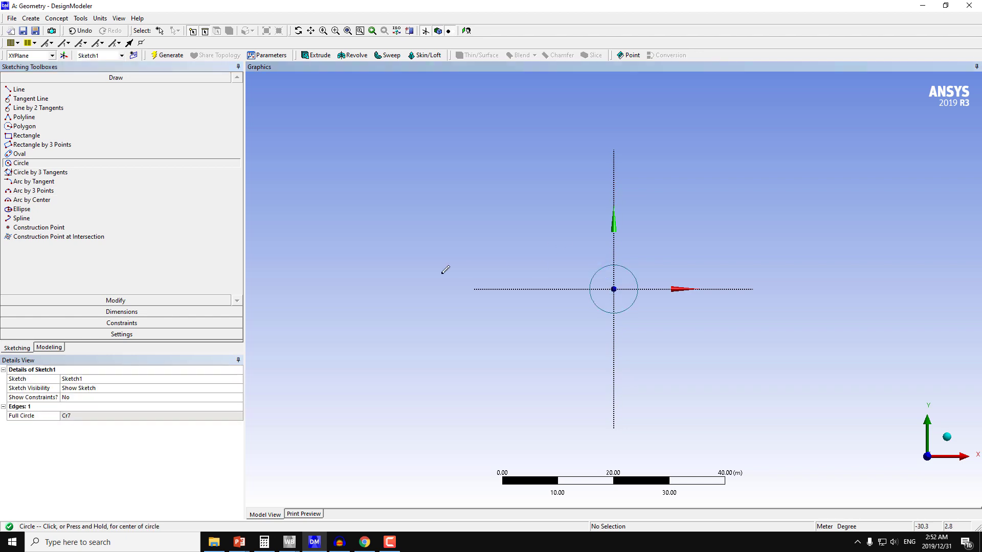
# Add a diameter dimension to the circle and set it to 1 m
pyautogui.click(97, 312)
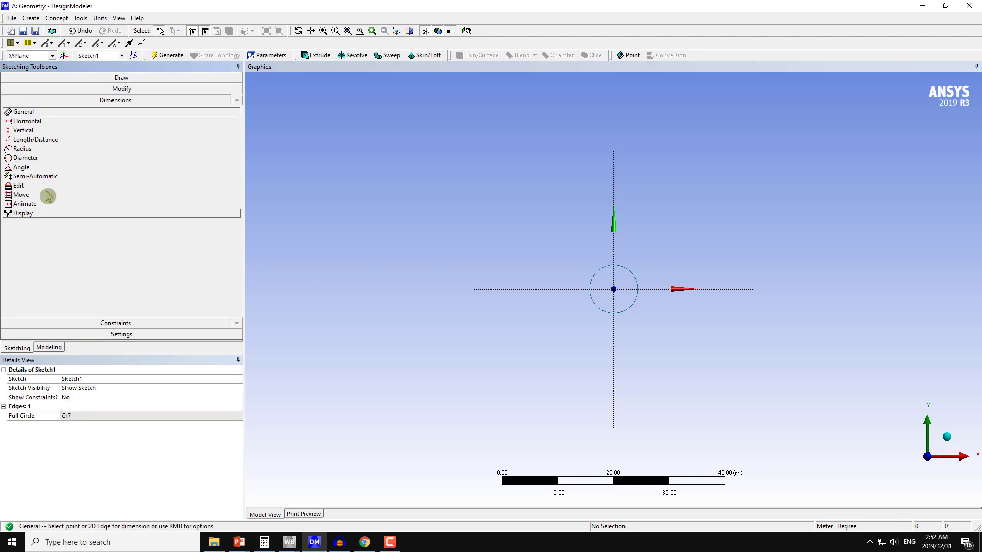
pyautogui.click(37, 160)
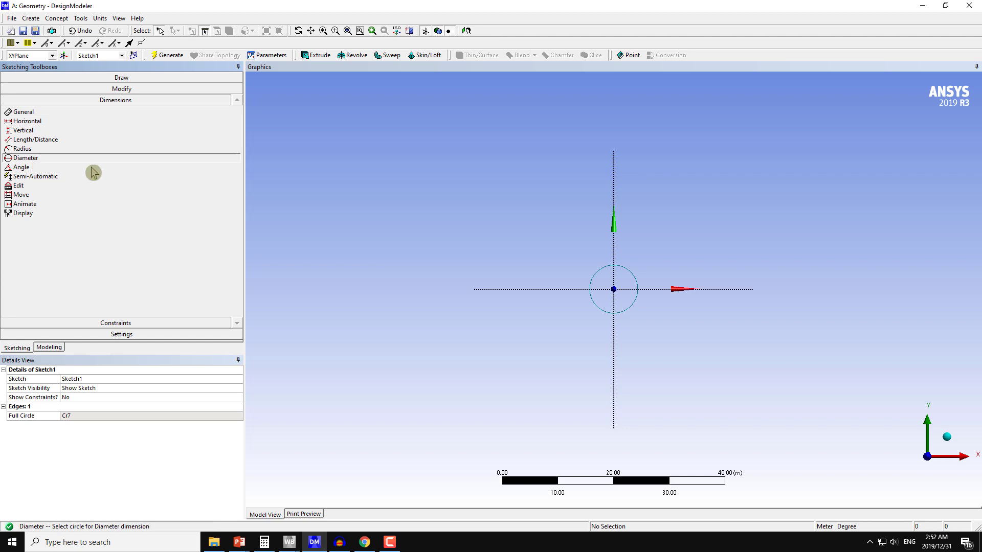
pyautogui.click(591, 282)
pyautogui.click(569, 271)
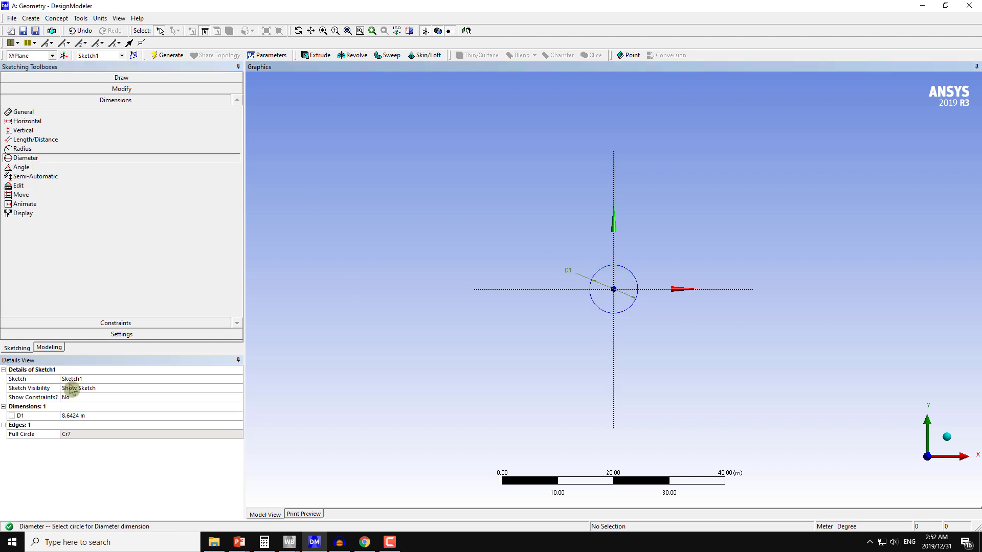
pyautogui.click(82, 415)
pyautogui.write('2')
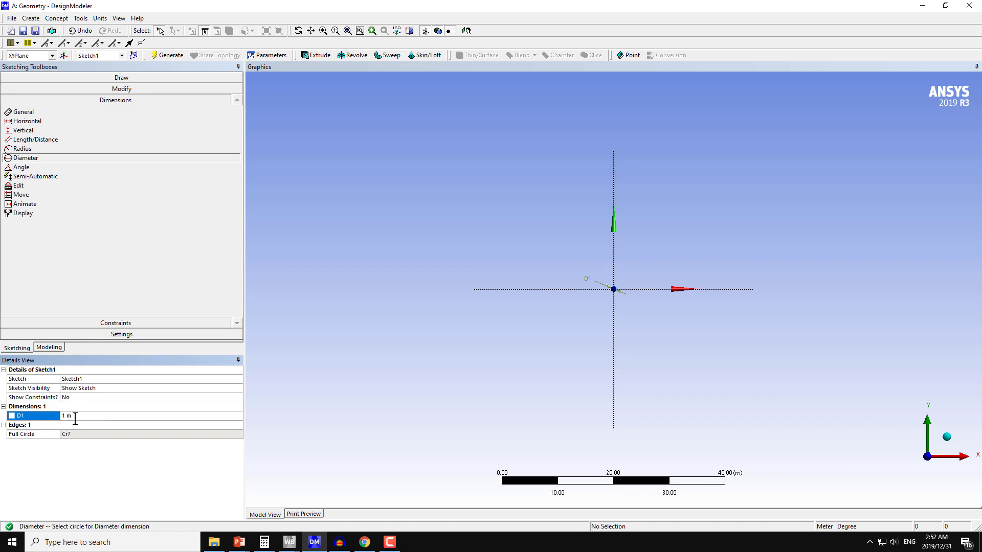
# Move the circle's diameter dimension label close to the circle
pyautogui.click(23, 195)
pyautogui.scroll(8, 595, 282)
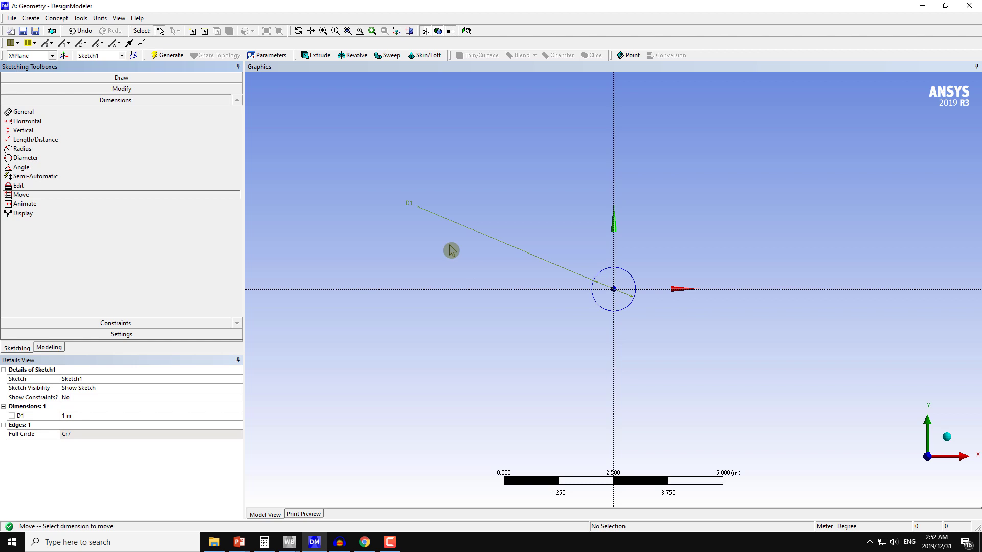
pyautogui.click(423, 209)
pyautogui.click(574, 276)
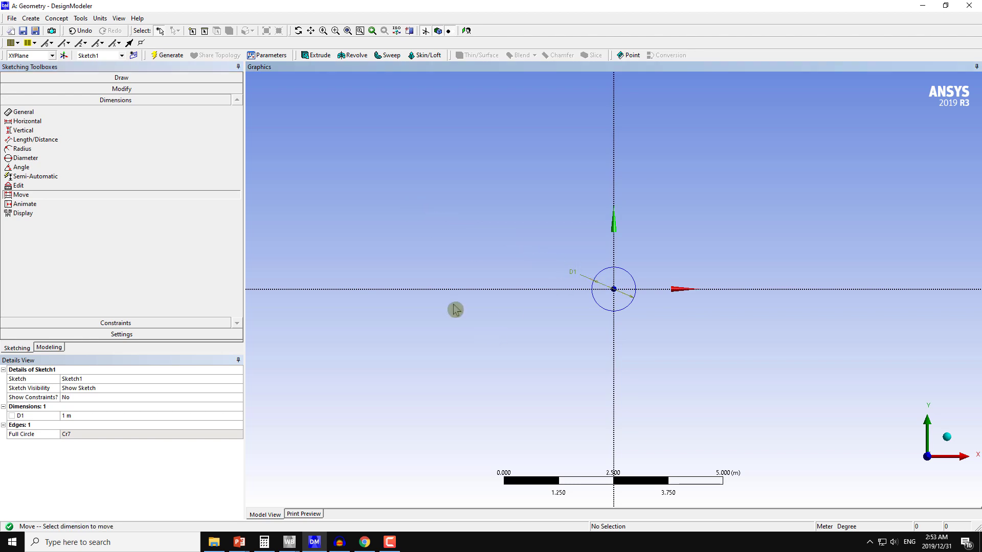
pyautogui.moveTo(693, 316); pyautogui.dragTo(537, 320, button='middle')
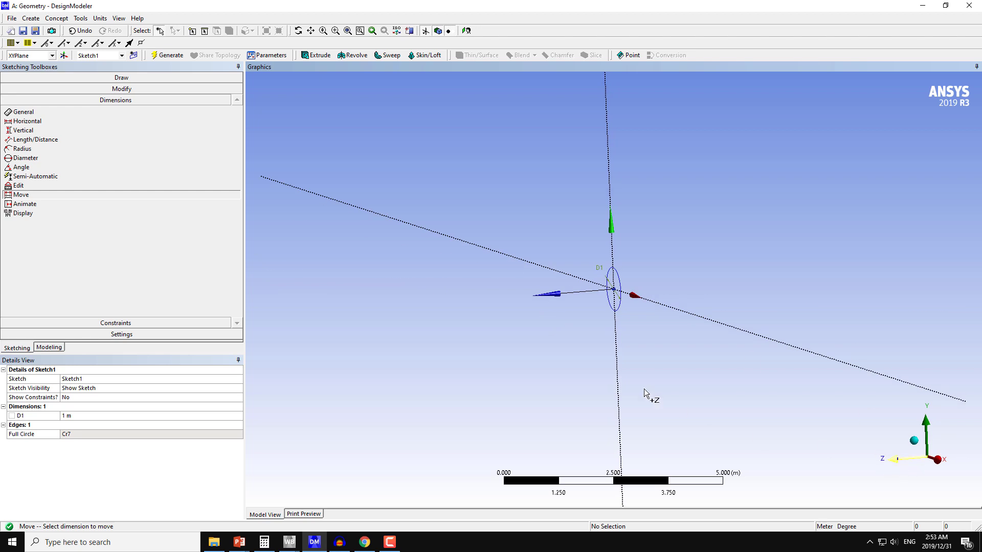
pyautogui.moveTo(628, 394); pyautogui.dragTo(556, 402, button='middle')
pyautogui.click(528, 403)
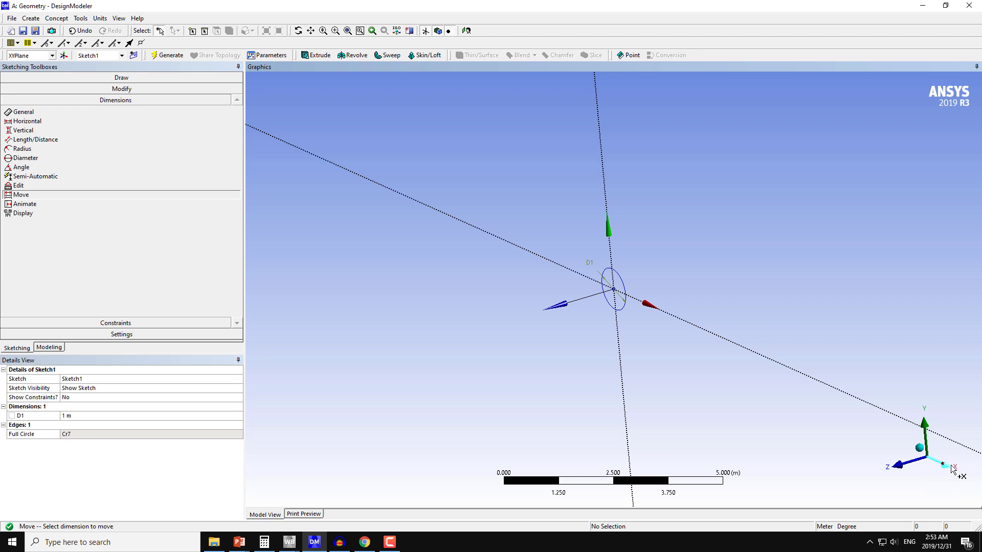
pyautogui.moveTo(591, 358); pyautogui.dragTo(581, 358, button='middle')
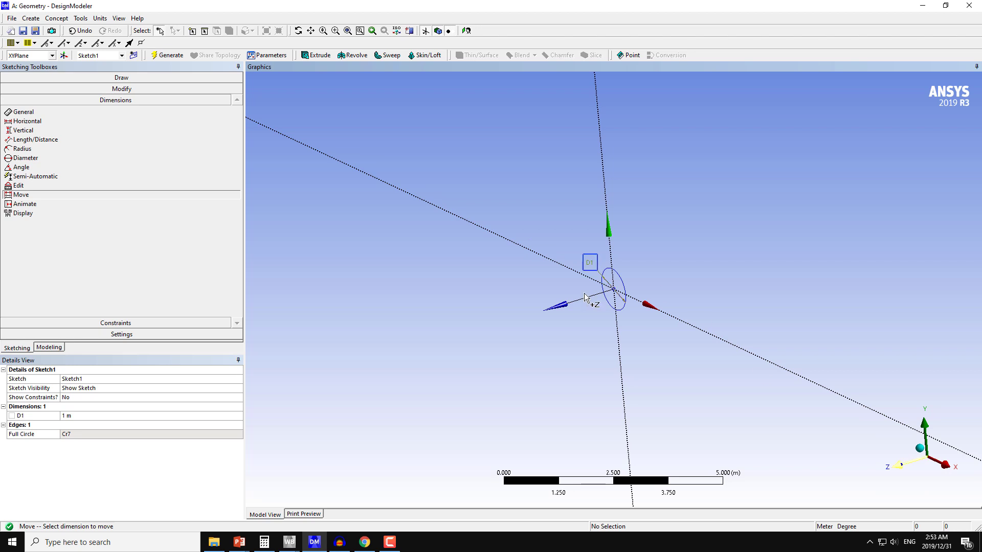
pyautogui.click(621, 446)
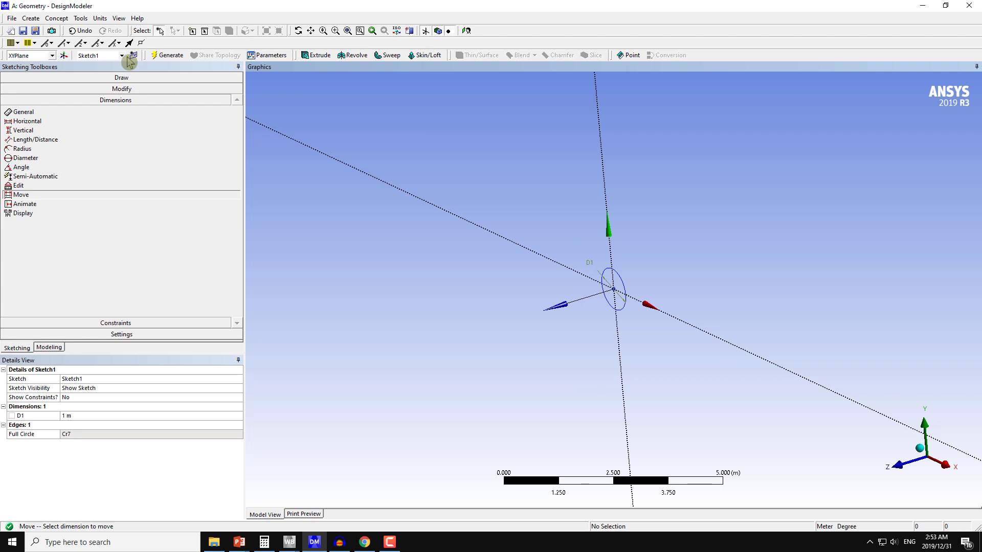
# Sketch a line about 23 m long on the ZXPlane, from the origin along the positive Z axis
pyautogui.click(49, 347)
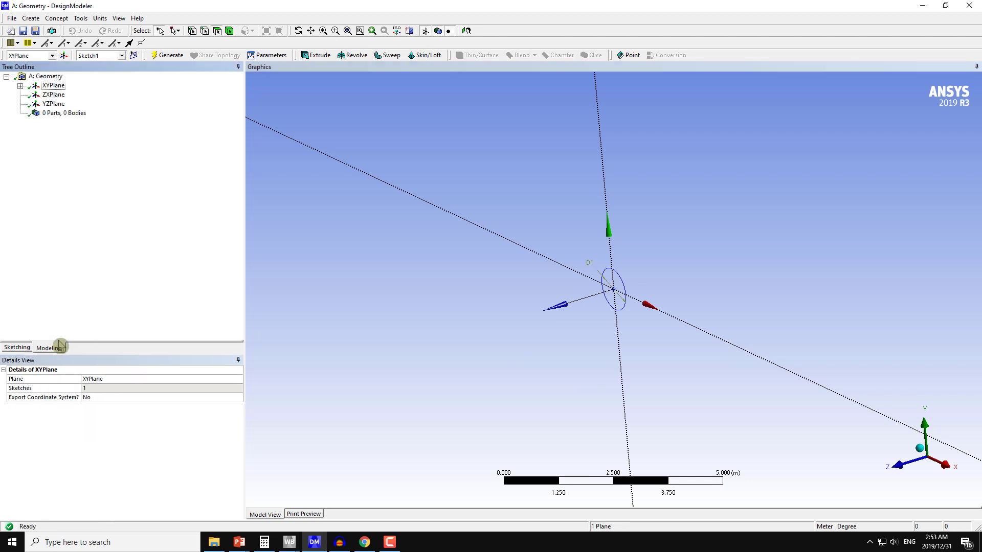
pyautogui.click(53, 95)
pyautogui.click(464, 30)
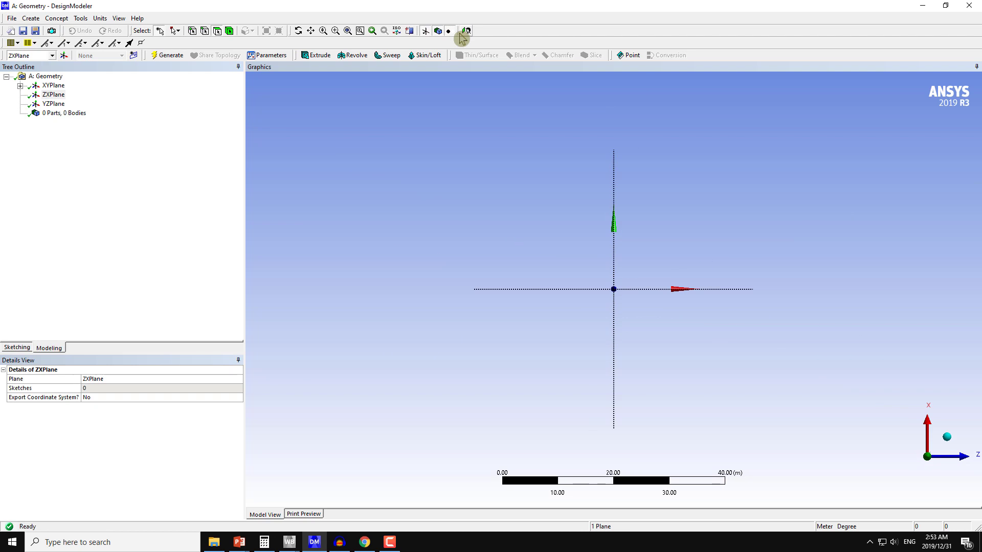
pyautogui.click(20, 348)
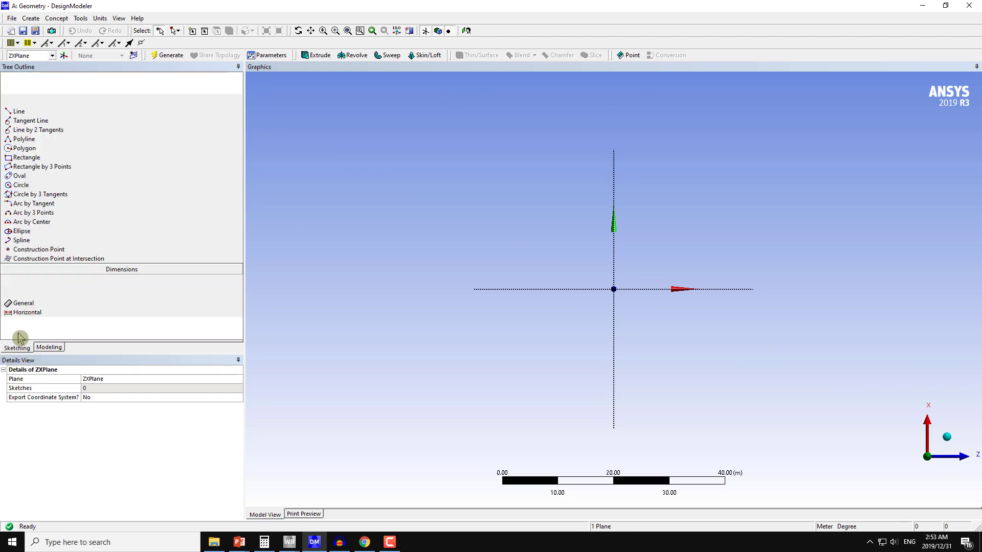
pyautogui.click(19, 90)
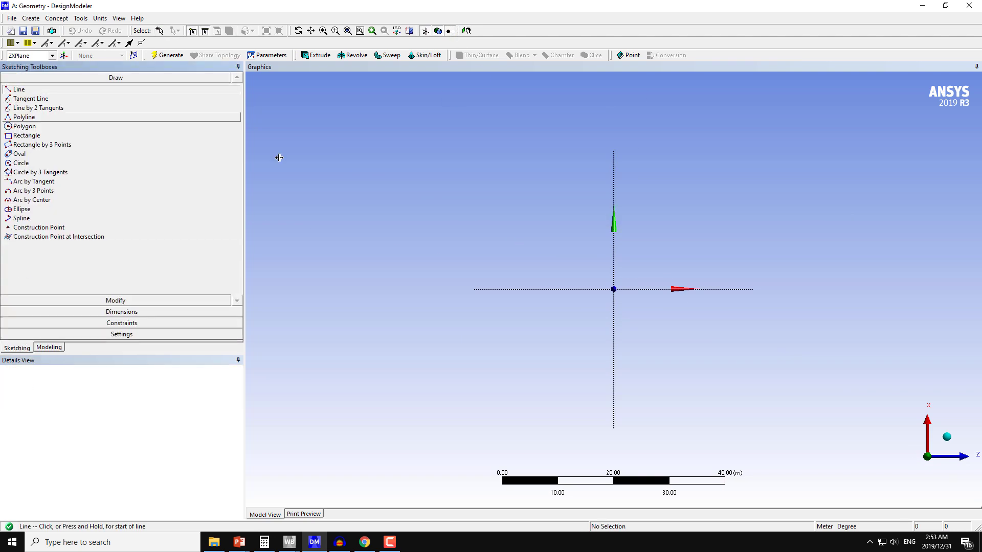
pyautogui.click(613, 289)
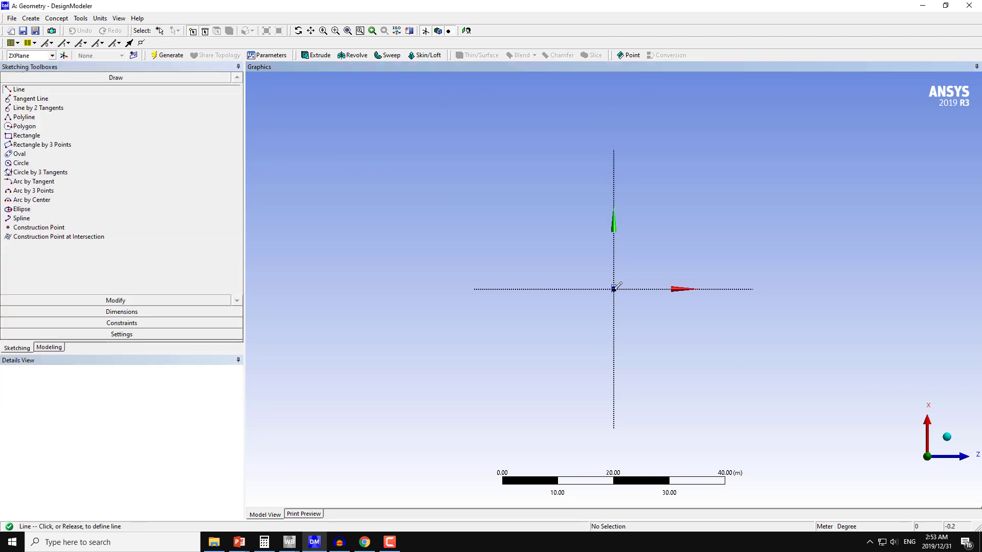
pyautogui.click(740, 289)
# Add a horizontal dimension from the vertical axis to the line's free end and set it to 5 m
pyautogui.click(88, 311)
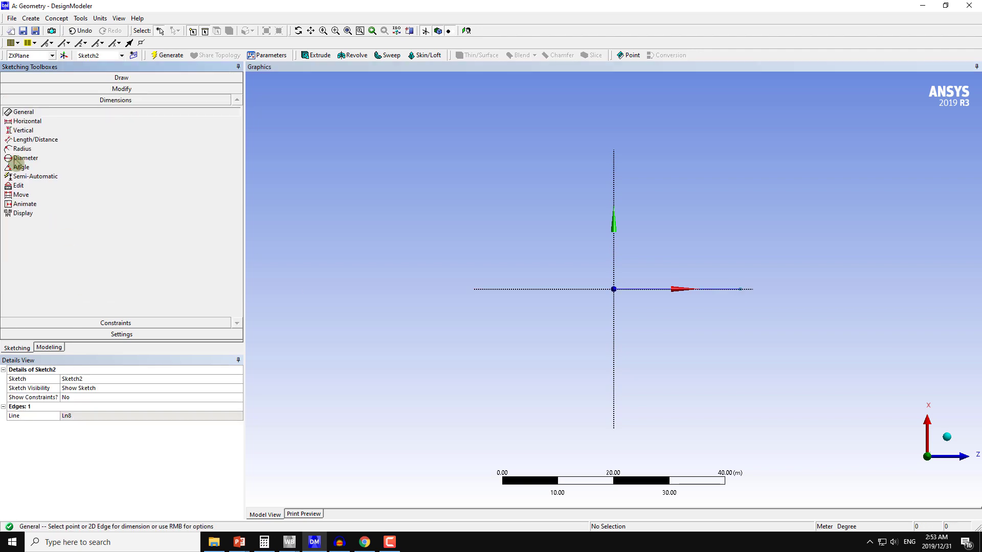
pyautogui.click(23, 122)
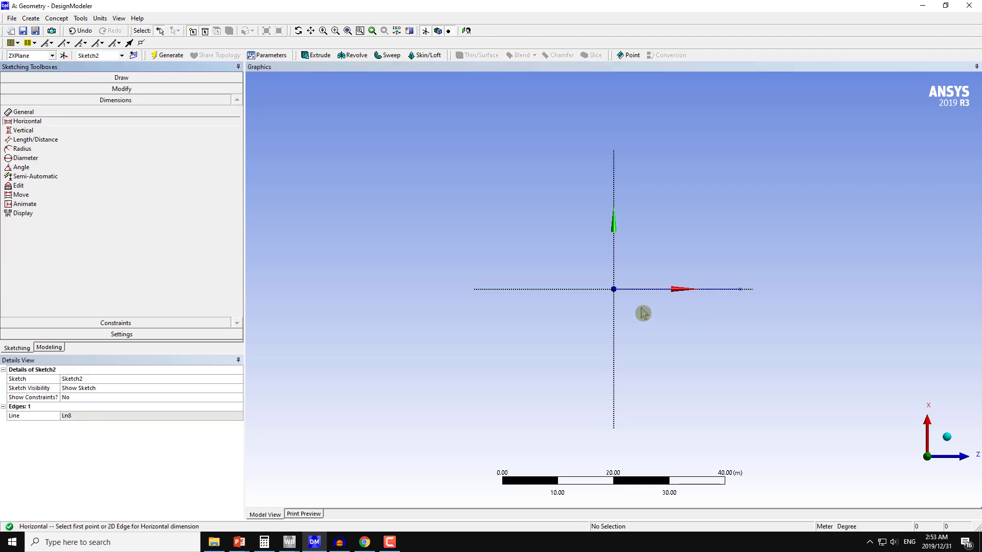
pyautogui.scroll(5, 631, 351)
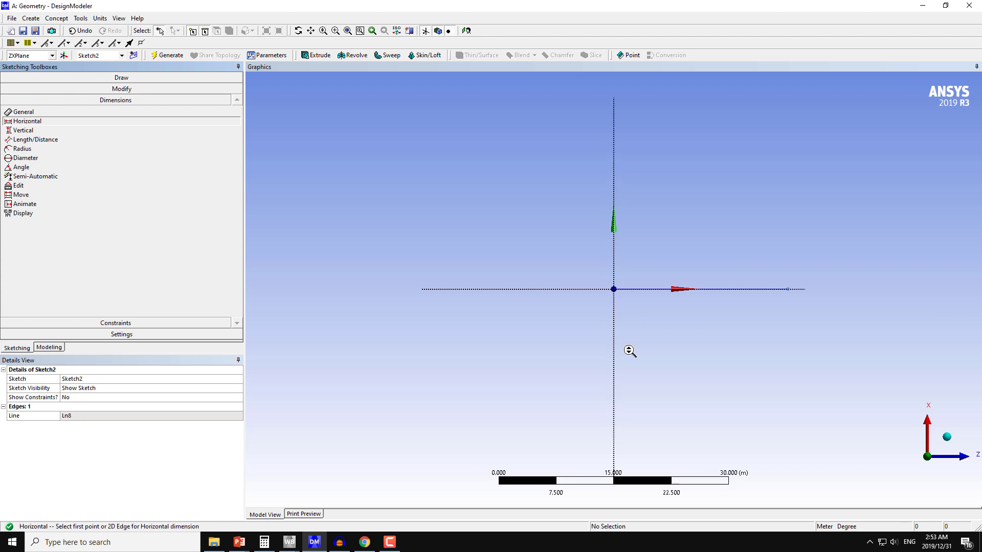
pyautogui.click(615, 279)
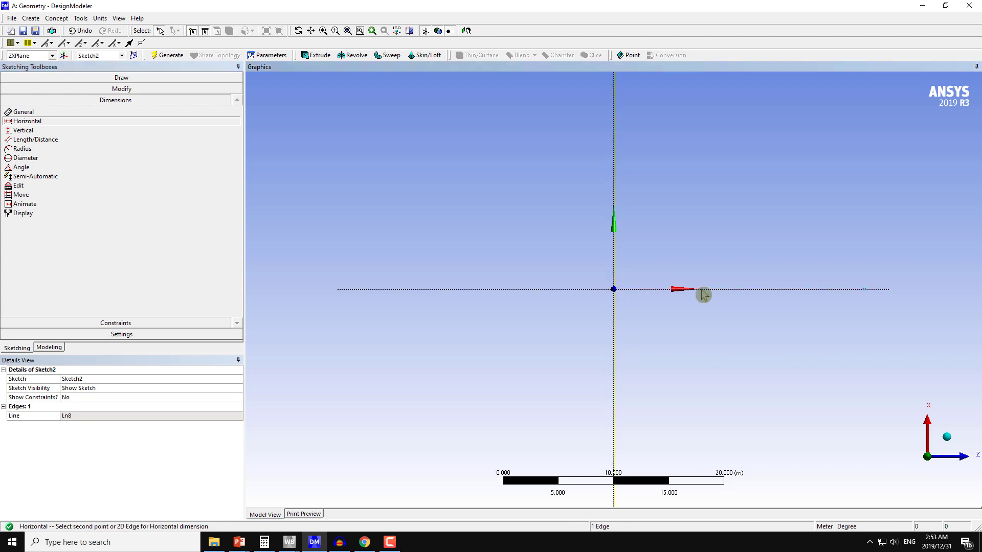
pyautogui.click(865, 290)
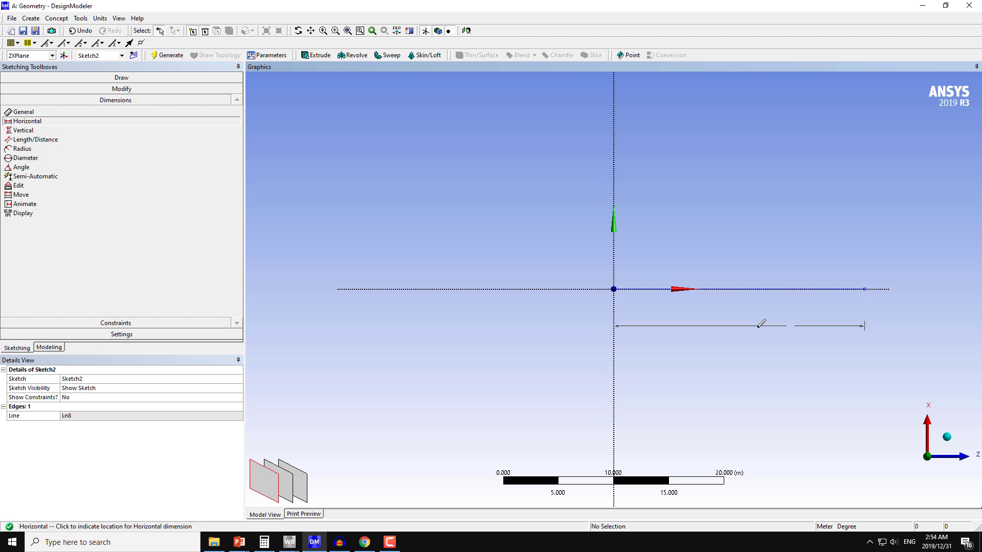
pyautogui.click(757, 326)
pyautogui.click(75, 416)
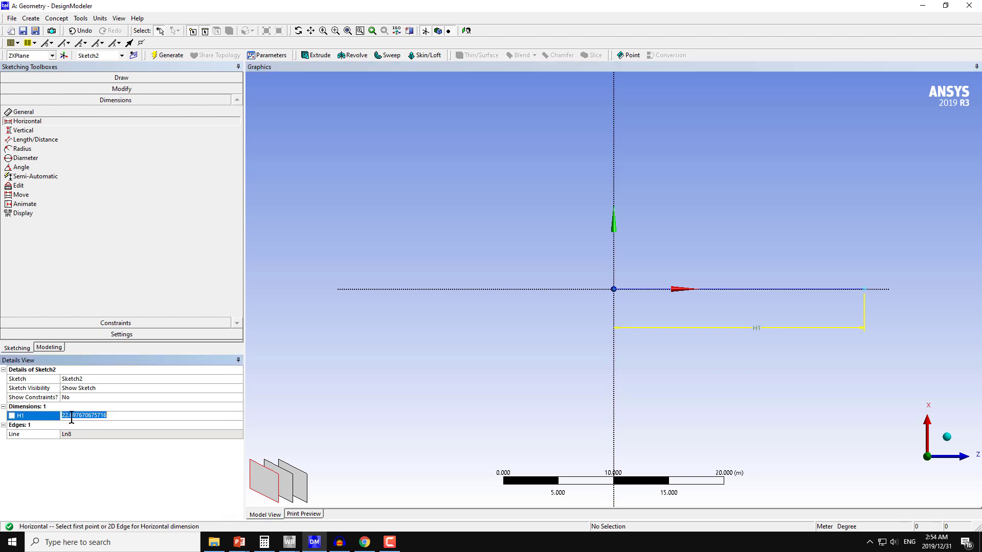
pyautogui.write('5')
pyautogui.press('Return')
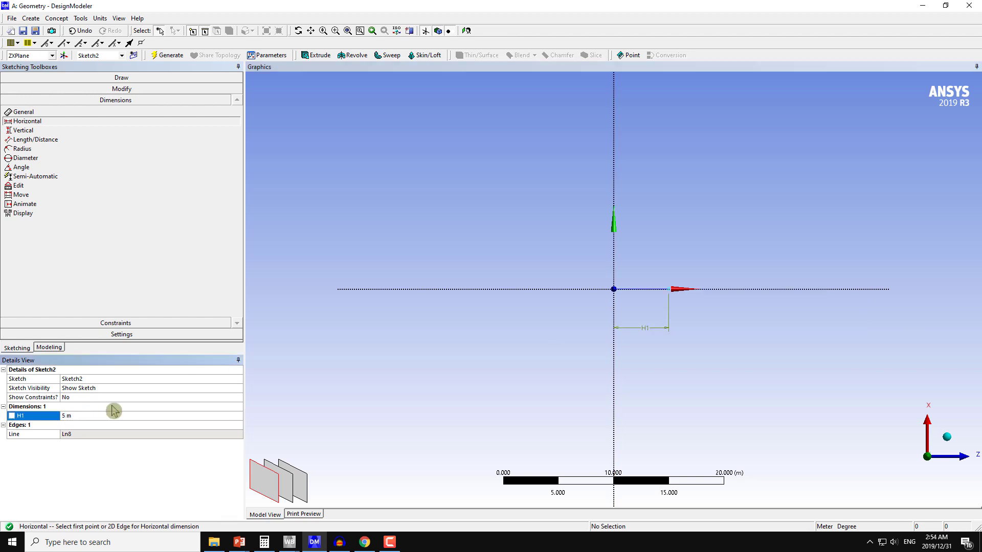
# Move the horizontal dimension up close beneath the 5 m line
pyautogui.scroll(1, 484, 344)
pyautogui.scroll(2, 484, 344)
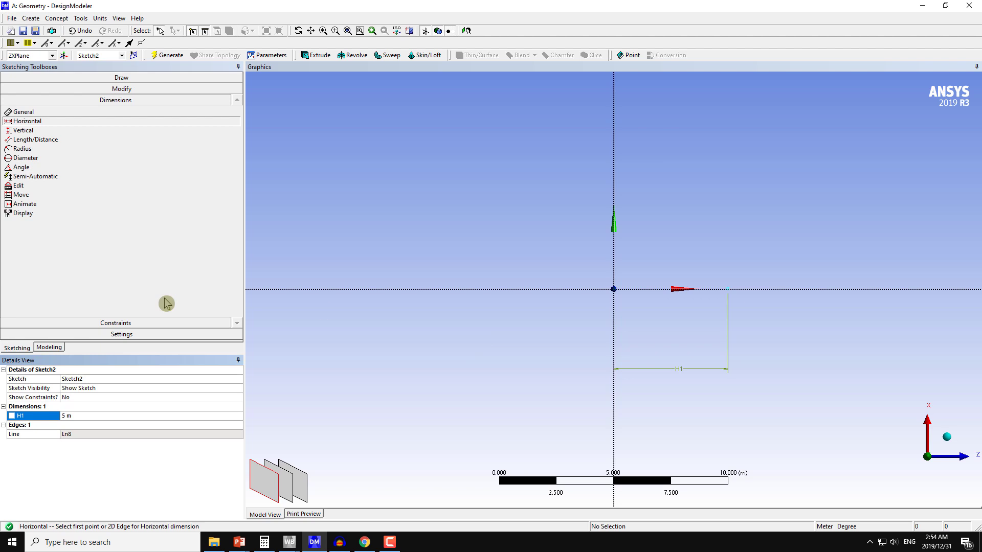
pyautogui.click(21, 195)
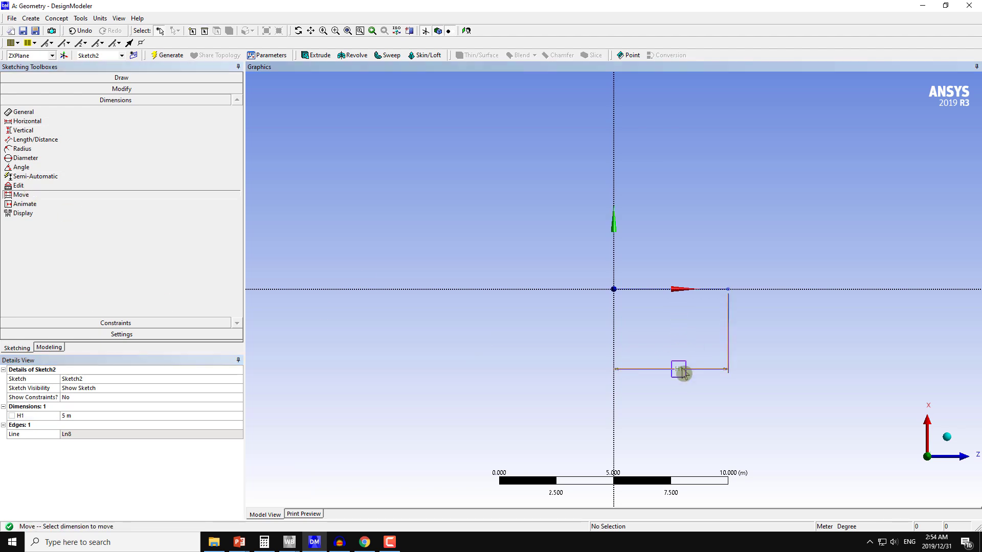
pyautogui.click(683, 370)
pyautogui.click(660, 307)
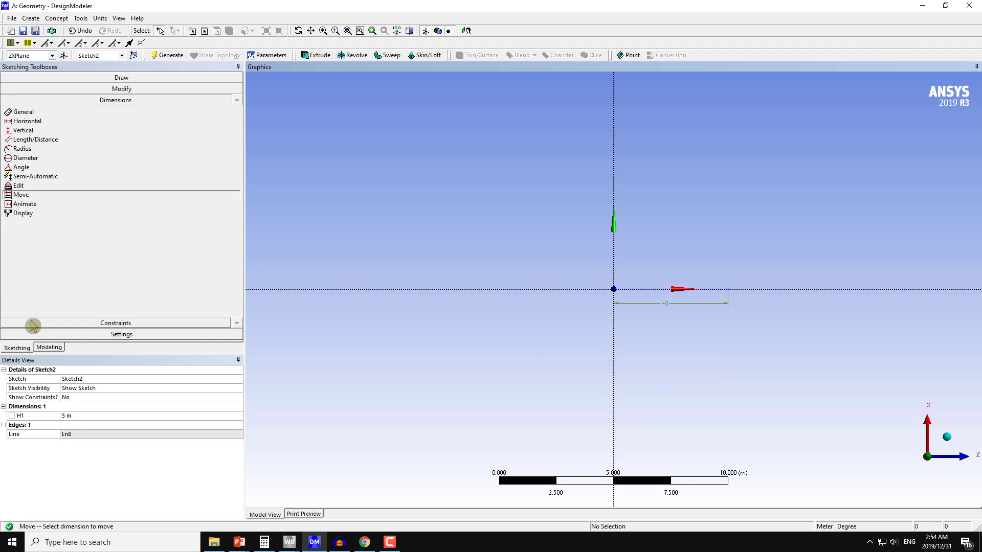
# Draw a vertical line about 3.8 m long upward in the X direction from the free end of the 5 m line
pyautogui.click(138, 79)
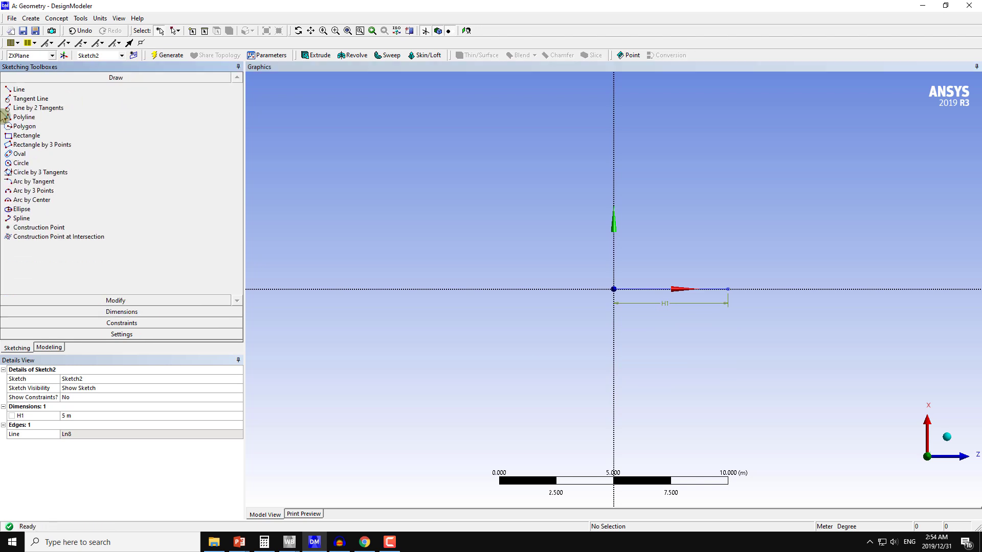
pyautogui.click(19, 89)
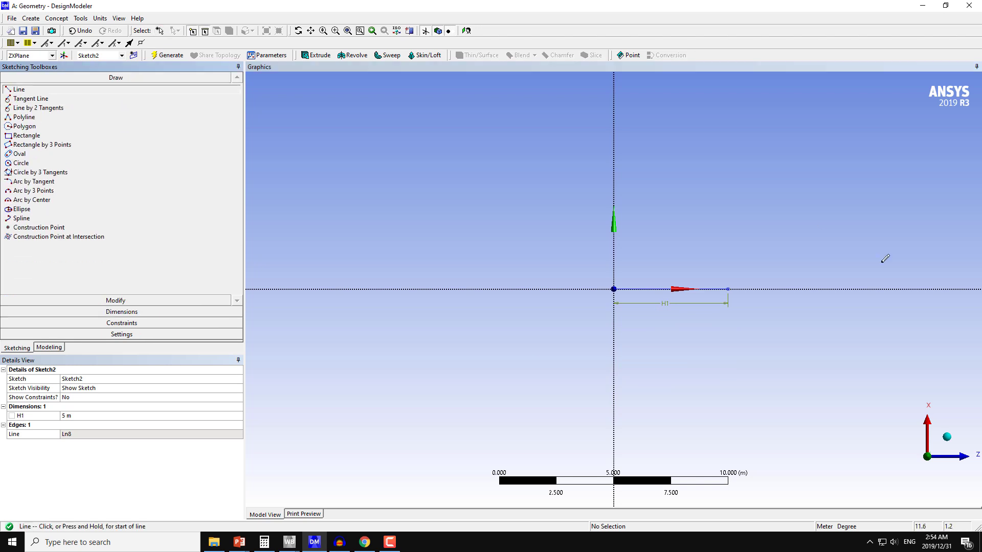
pyautogui.click(728, 289)
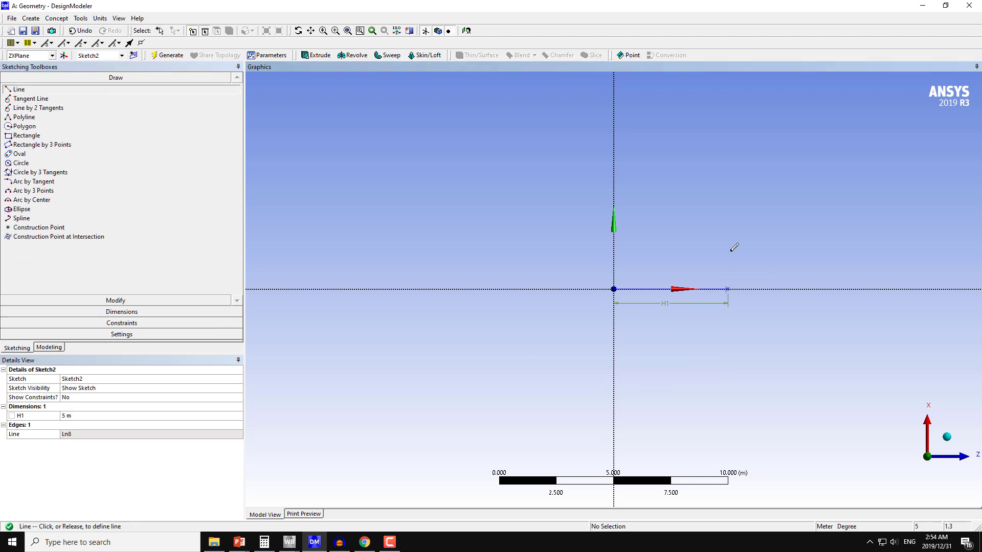
pyautogui.click(728, 201)
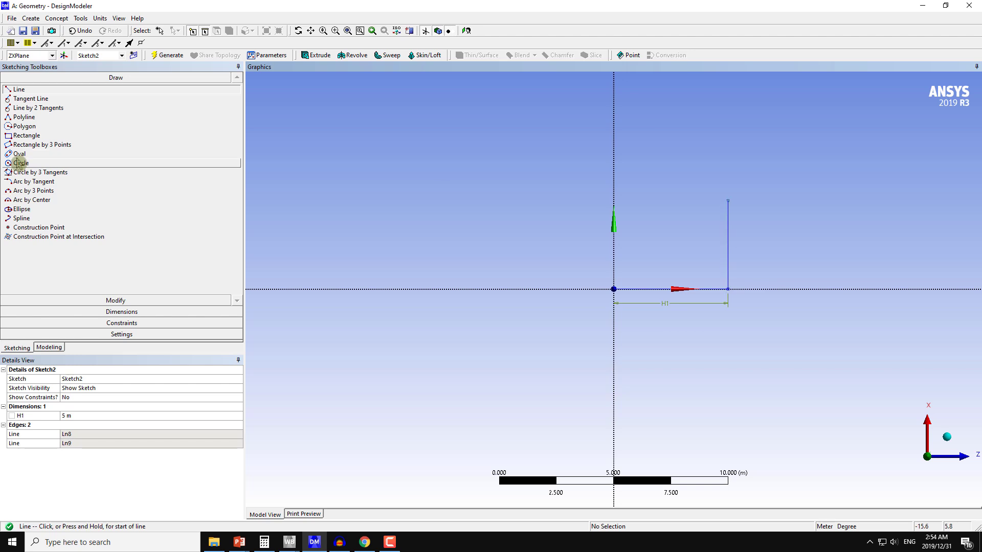
# Add a vertical dimension from the horizontal axis to the upper end of the vertical line
pyautogui.click(80, 313)
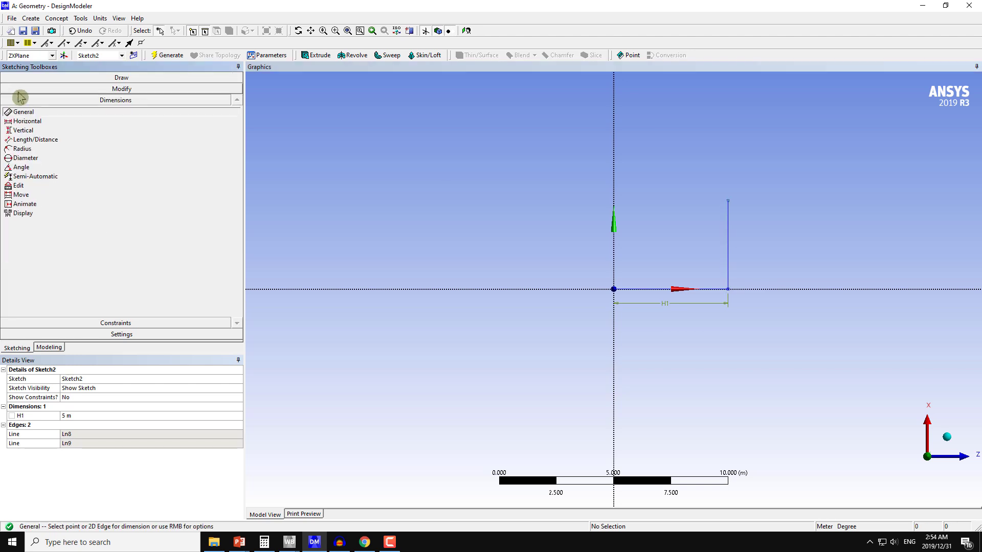
pyautogui.click(23, 130)
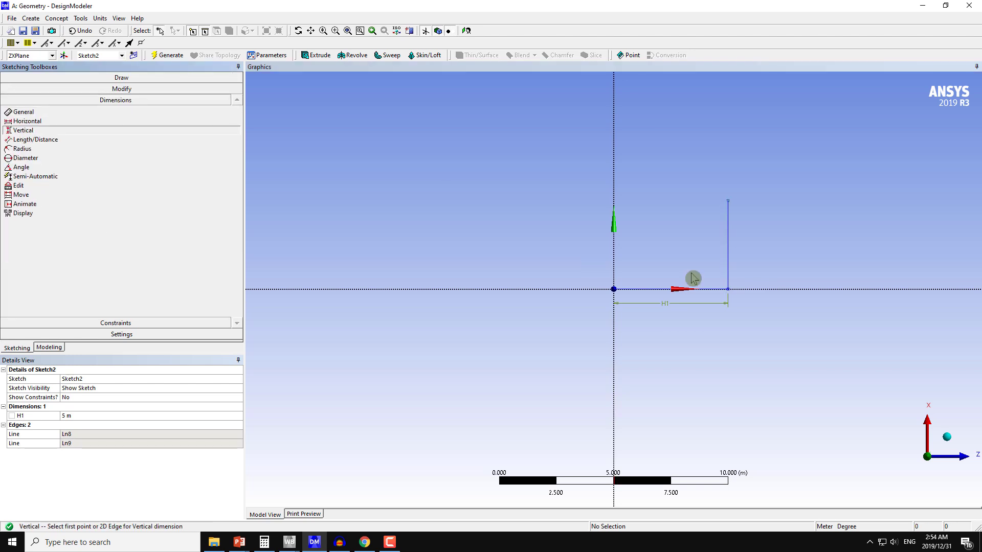
pyautogui.click(791, 294)
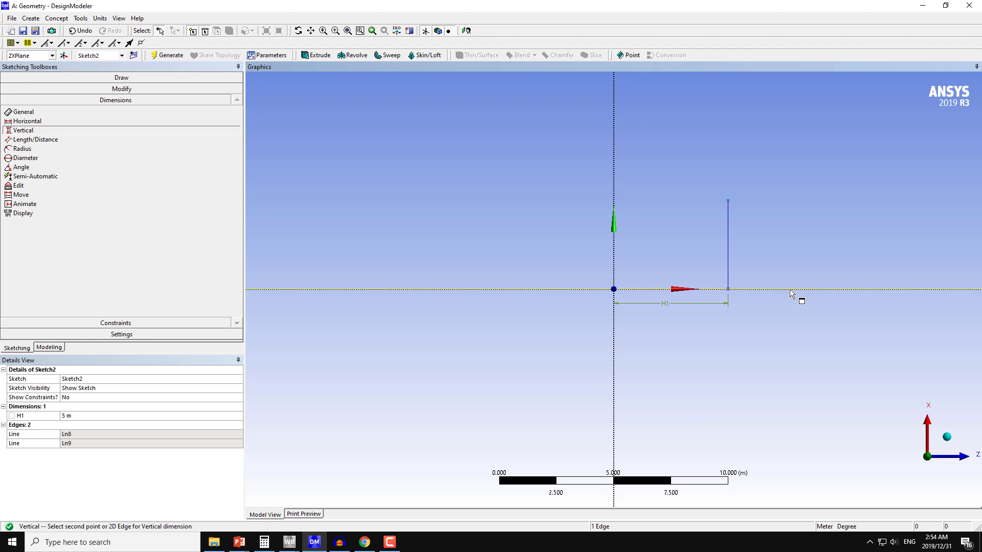
pyautogui.click(728, 201)
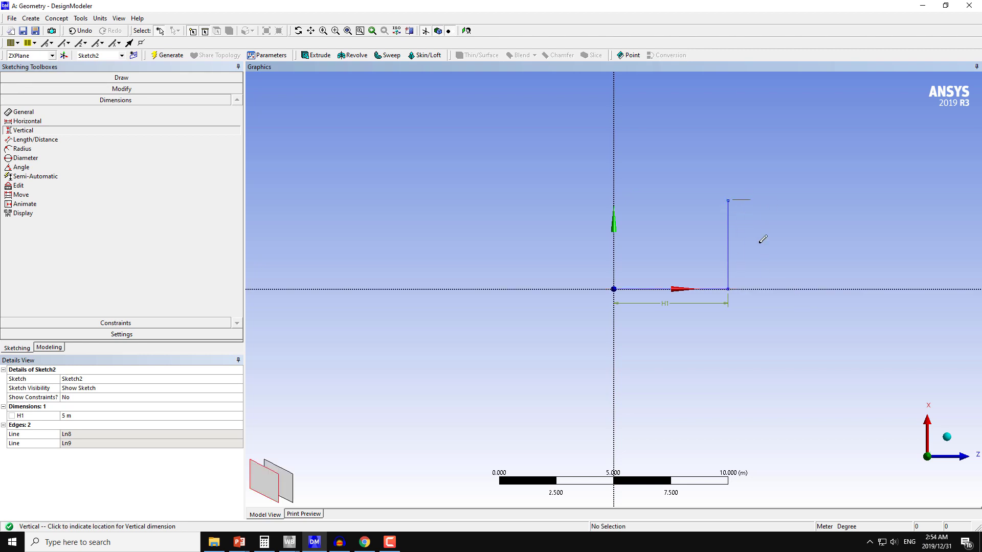
pyautogui.click(759, 210)
# Set the vertical dimension V2 to 5 m
pyautogui.click(82, 425)
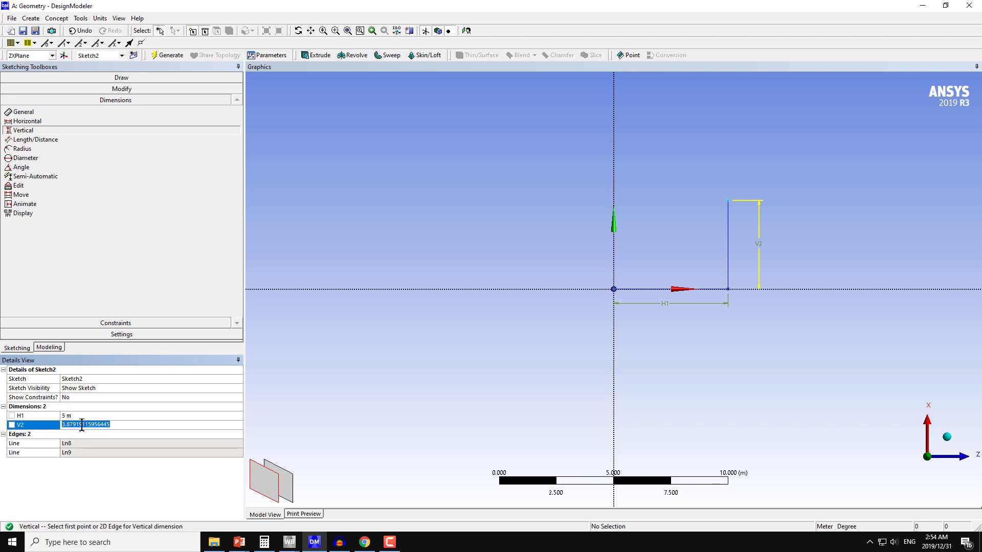
pyautogui.write('5')
pyautogui.press('Return')
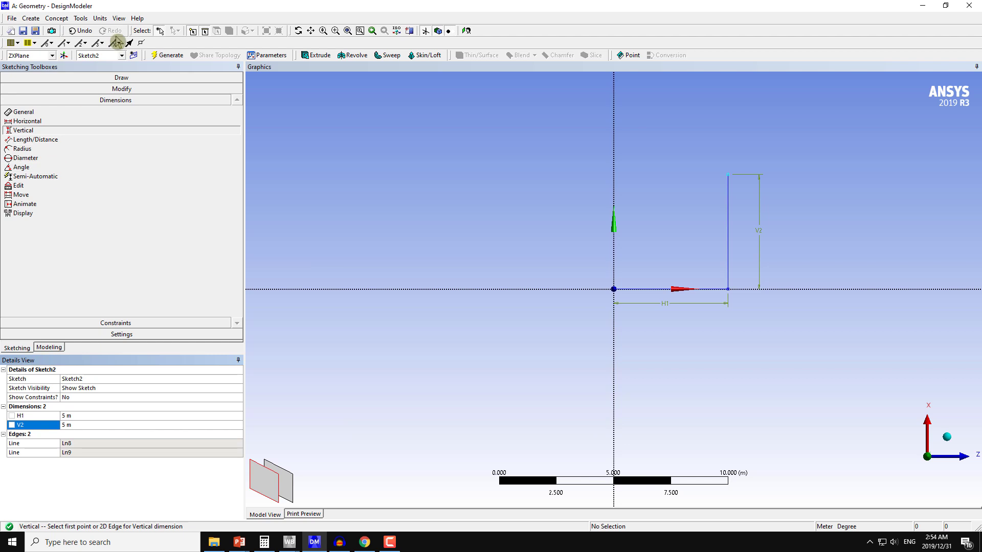
# Try to round the corner between the two path lines with a tangent arc, and undo the last edits
pyautogui.click(114, 90)
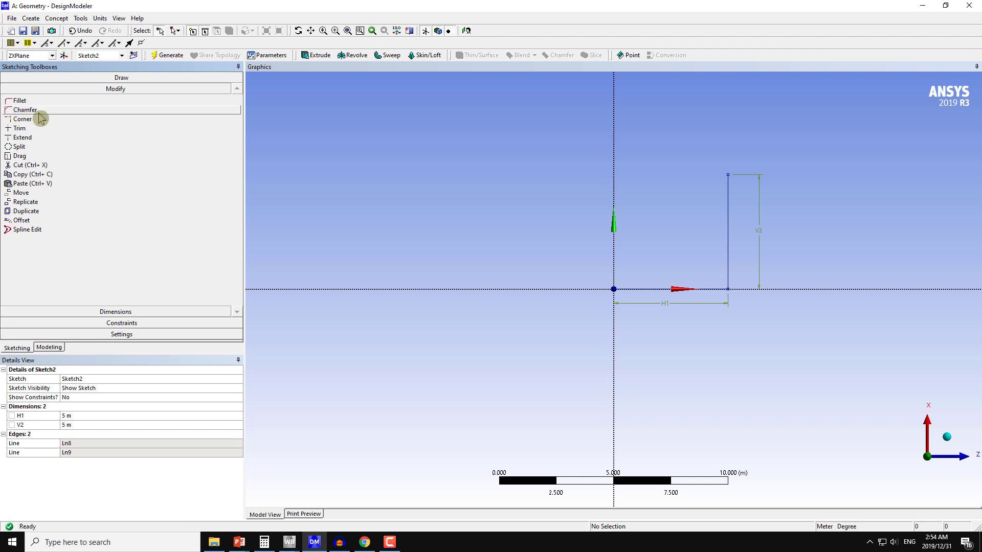
pyautogui.click(115, 79)
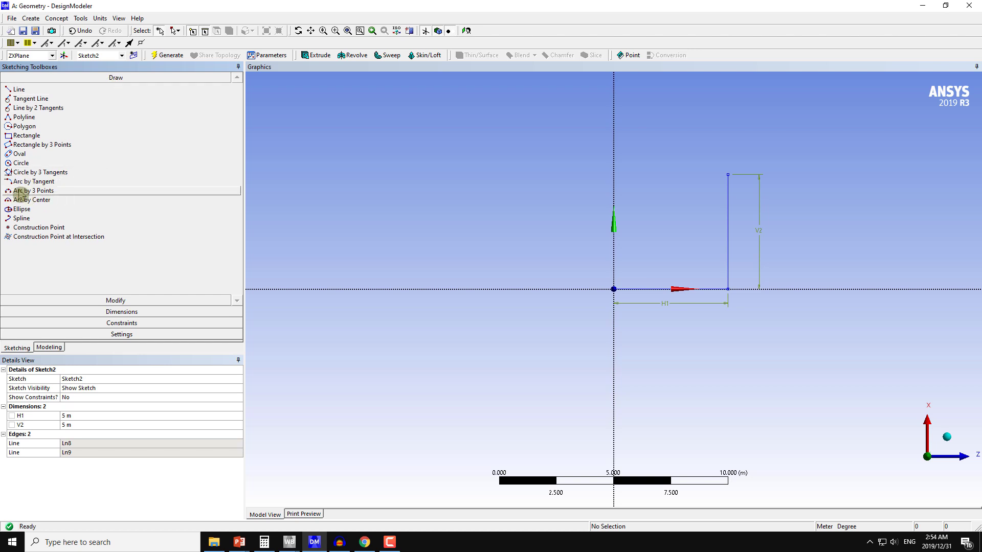
pyautogui.click(50, 185)
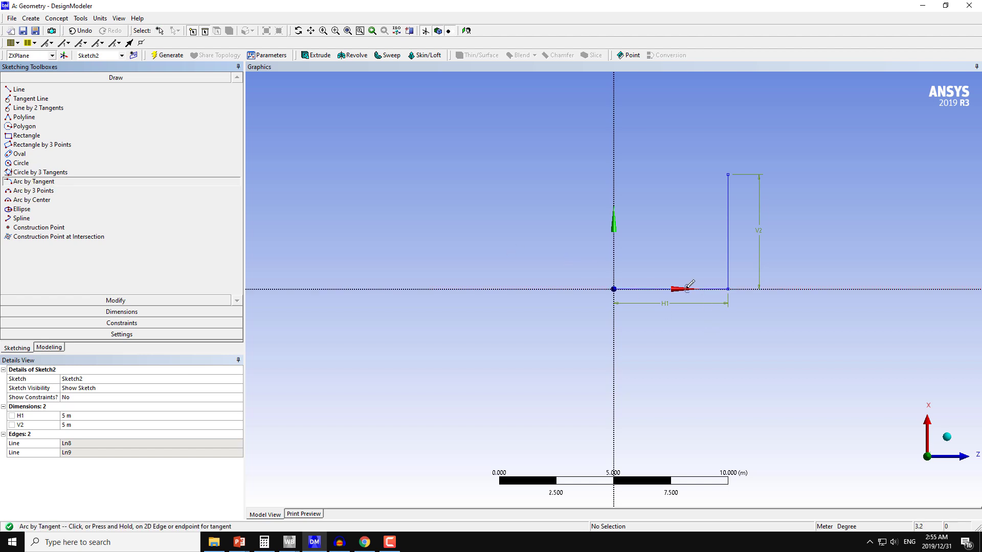
pyautogui.click(729, 264)
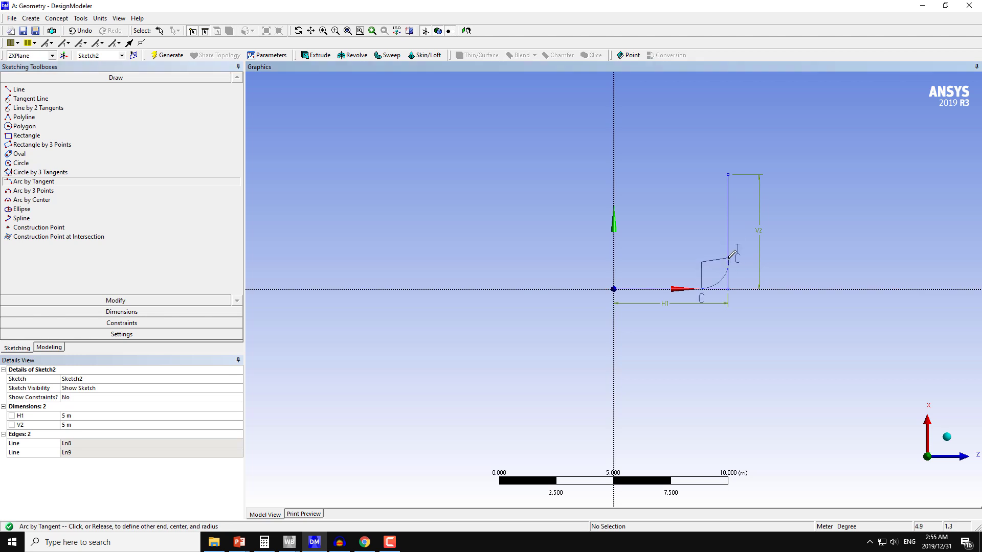
pyautogui.click(81, 30)
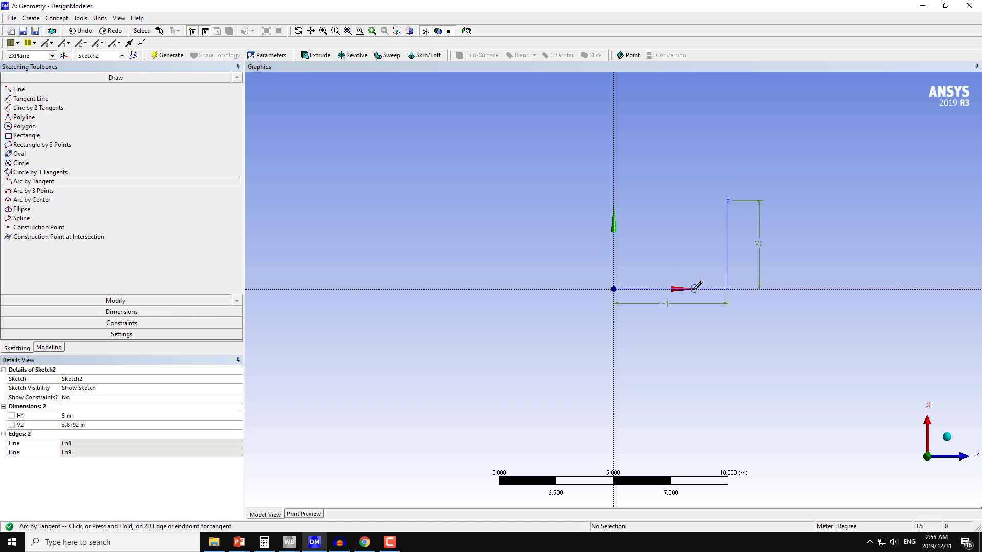
# Draw an Arc by Tangent of about 1.4 m radius from the vertical line to the horizontal line across their corner
pyautogui.click(36, 182)
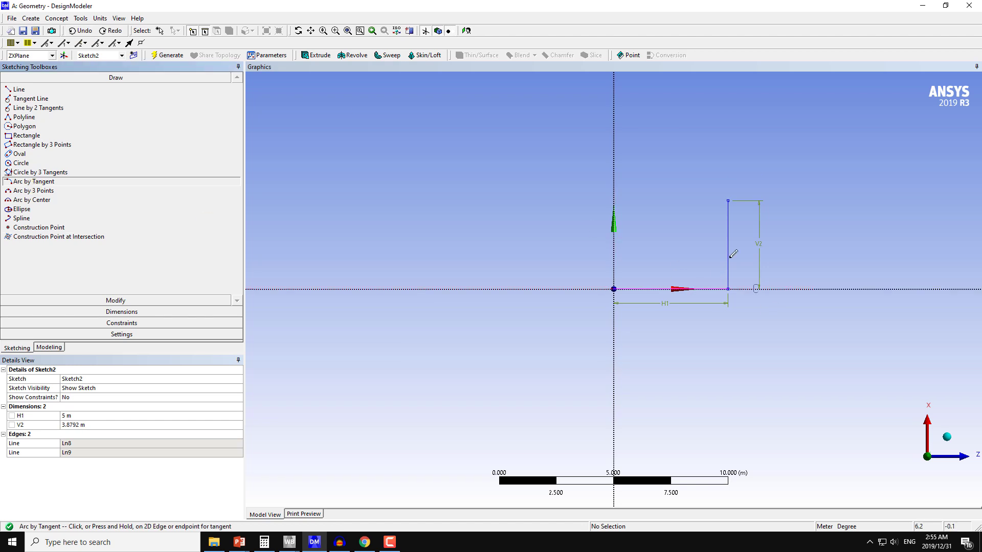
pyautogui.click(728, 256)
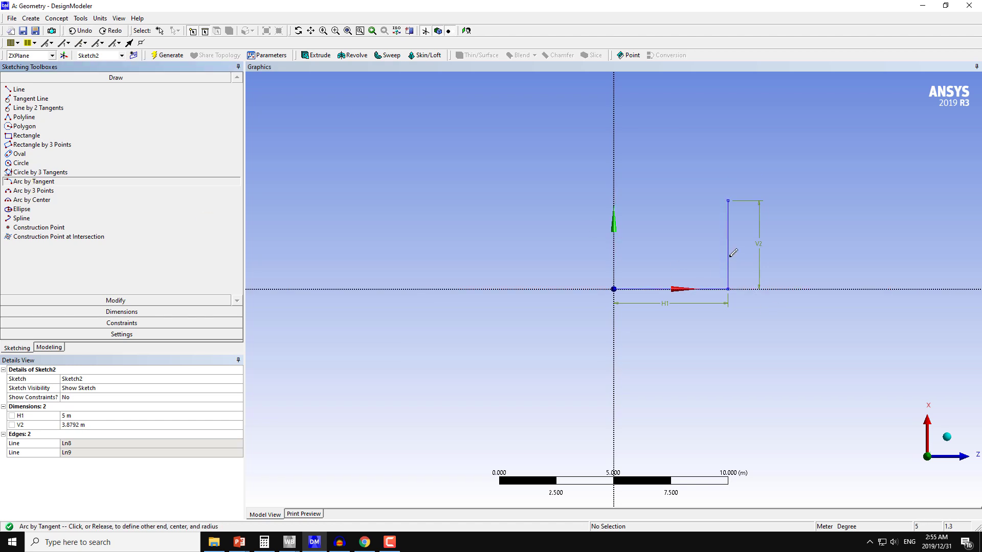
pyautogui.click(700, 289)
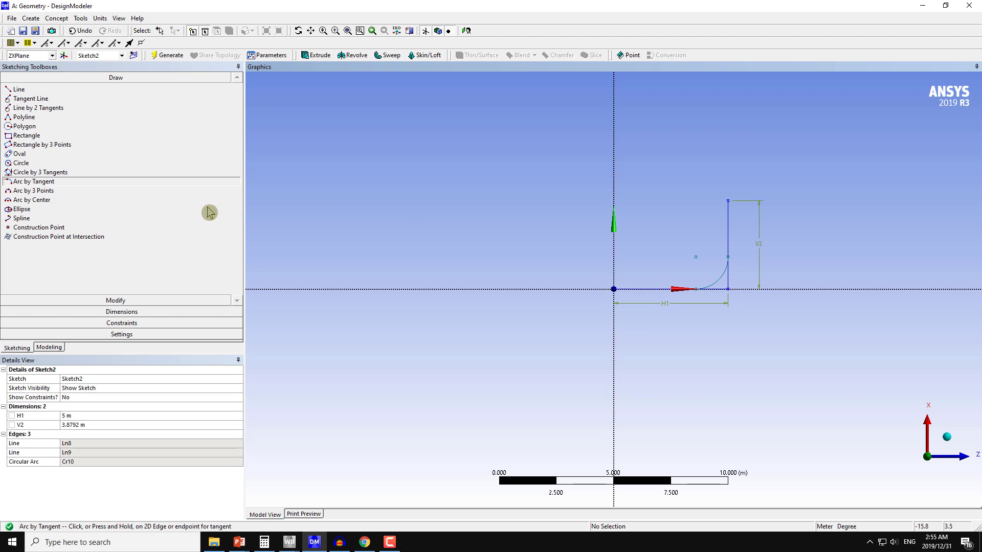
# Add a radius dimension to the corner arc, placed on its inner side
pyautogui.click(98, 313)
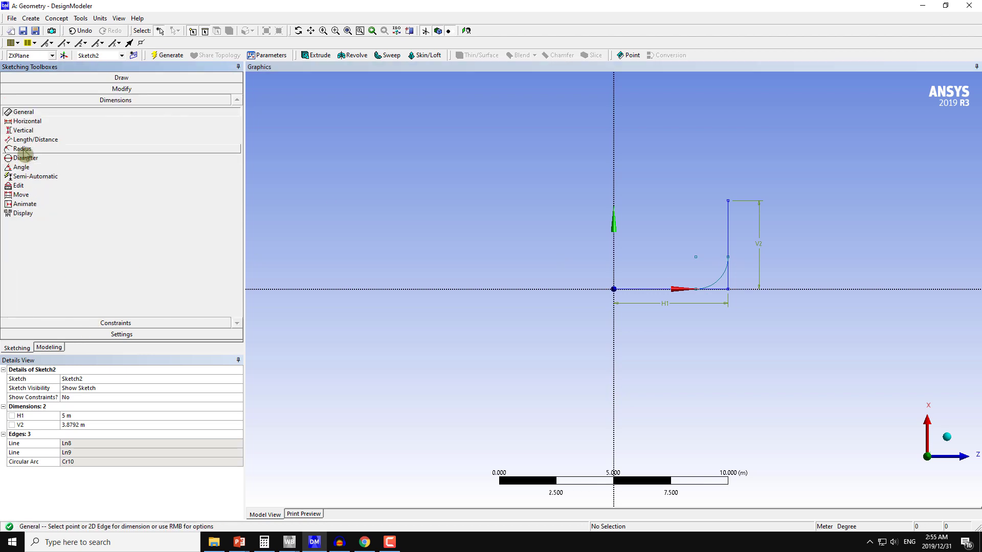
pyautogui.click(23, 149)
pyautogui.click(722, 282)
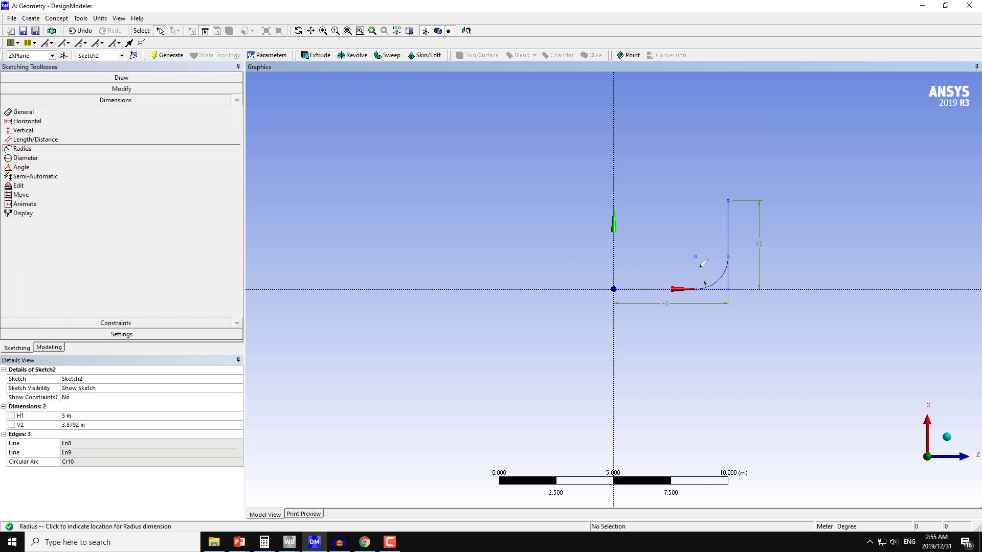
pyautogui.click(708, 260)
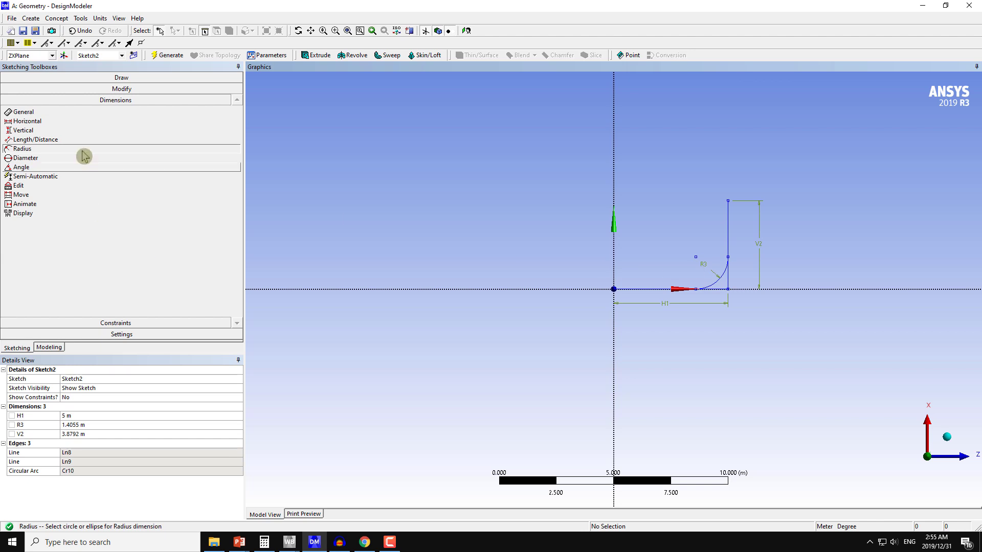
# Trim away the horizontal and vertical line segments that extend past the arc to the sharp corner
pyautogui.click(56, 89)
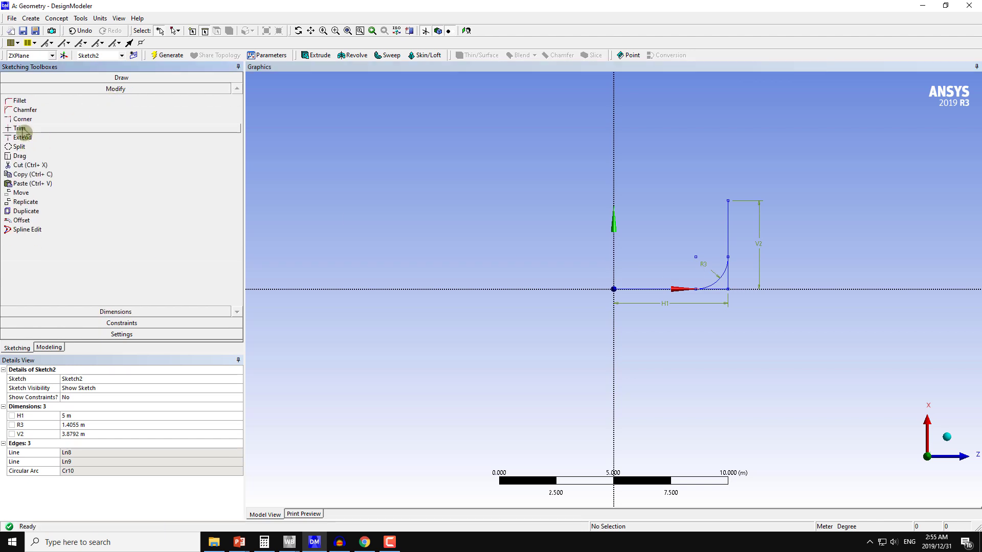
pyautogui.click(21, 128)
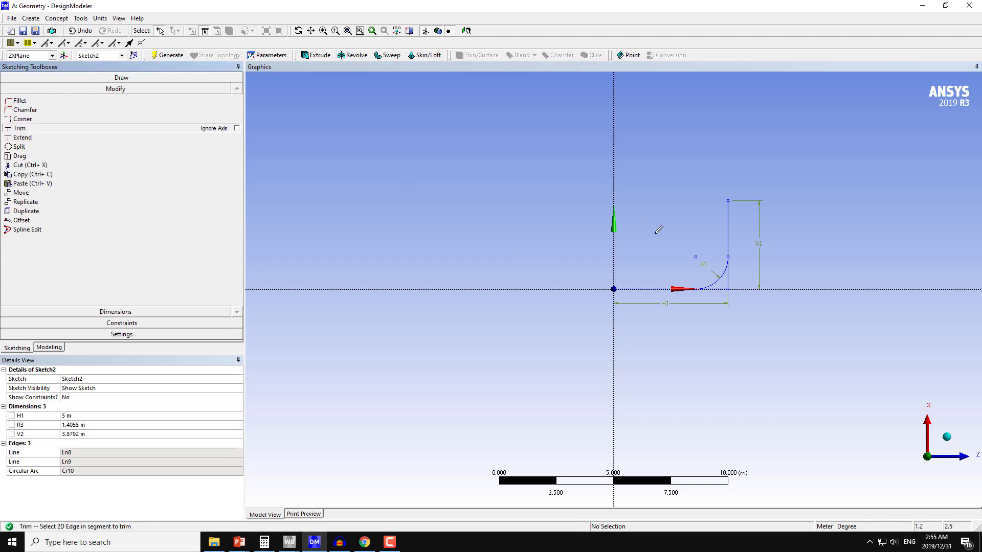
pyautogui.click(723, 288)
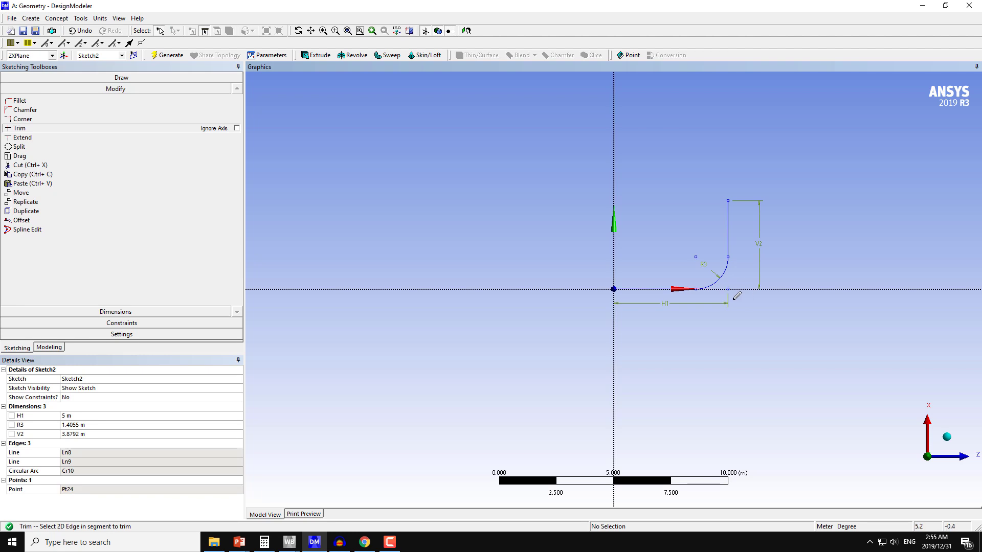
pyautogui.click(425, 31)
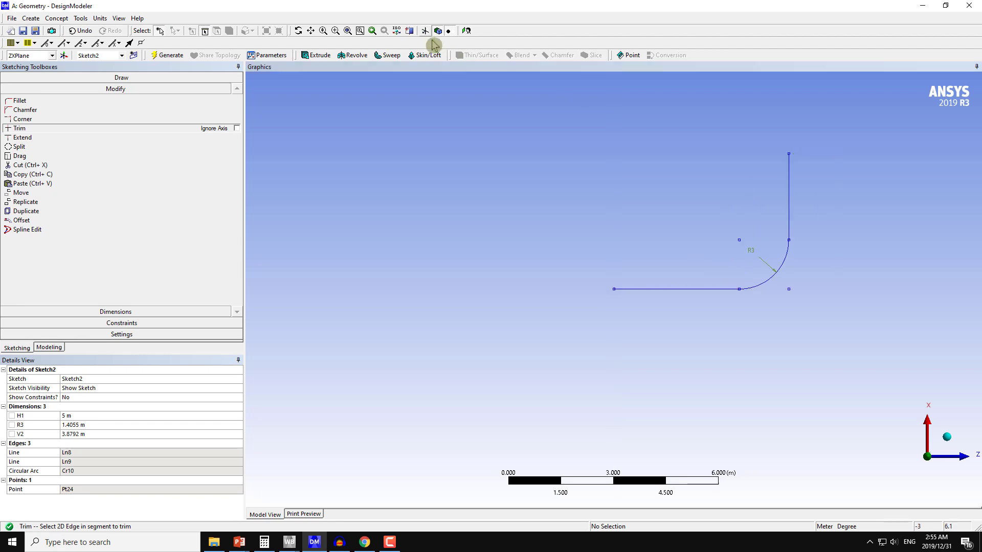
pyautogui.moveTo(511, 234)
pyautogui.mouseDown(button='middle')
pyautogui.moveTo(563, 261)
pyautogui.moveTo(491, 263)
pyautogui.moveTo(592, 272)
pyautogui.moveTo(561, 255)
pyautogui.mouseUp(button='middle')
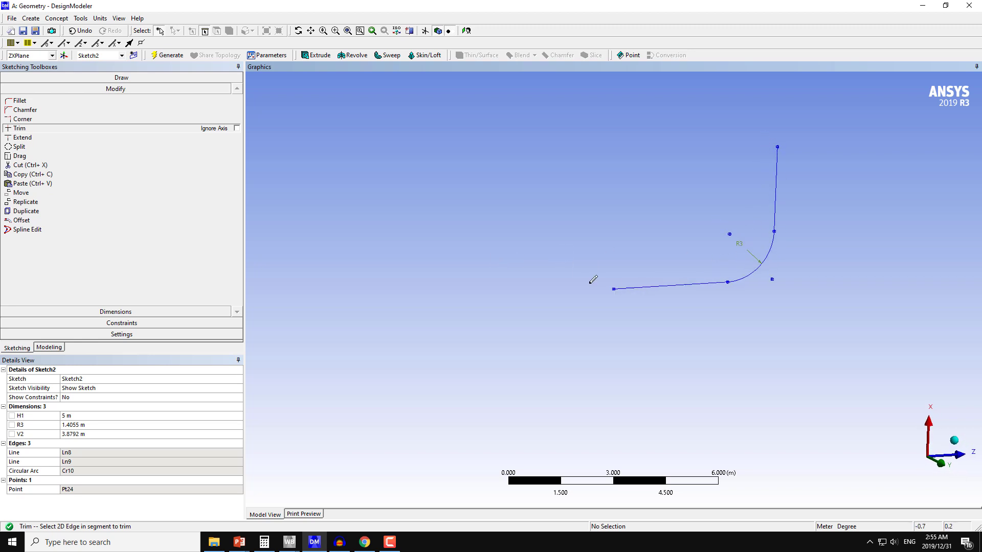
# Set both Sketch1 on the XYPlane and Sketch2 on the ZXPlane to Always Show Sketch
pyautogui.click(51, 348)
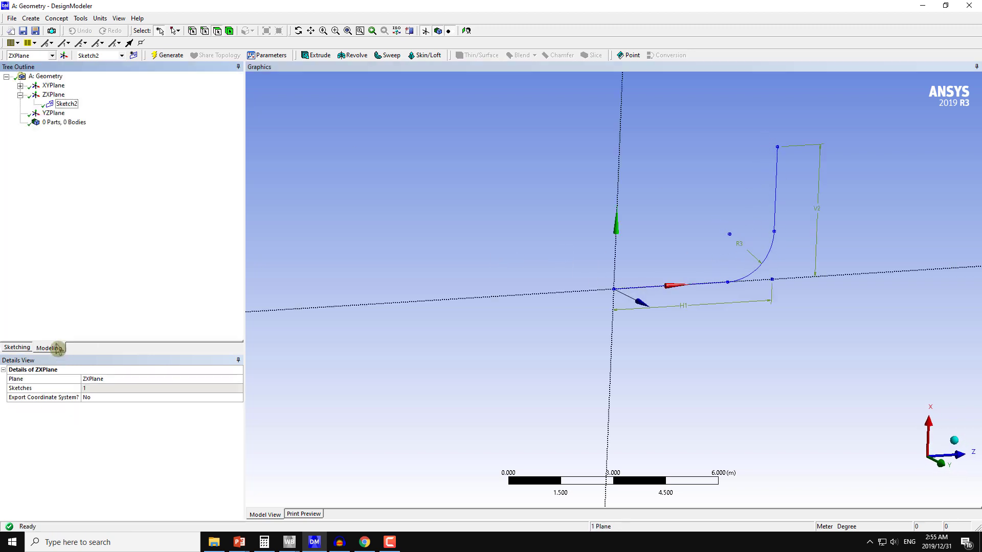
pyautogui.click(21, 86)
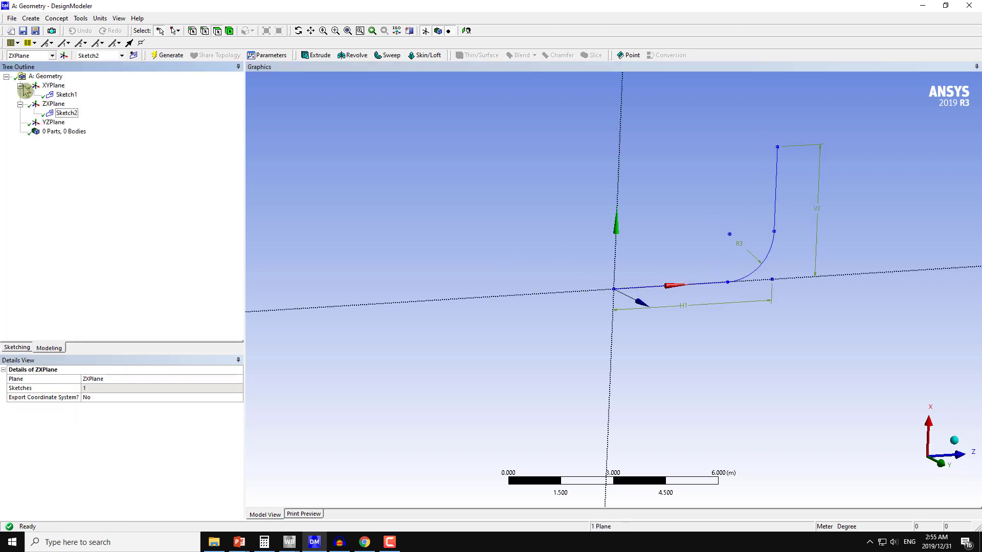
pyautogui.rightClick(64, 95)
pyautogui.click(90, 110)
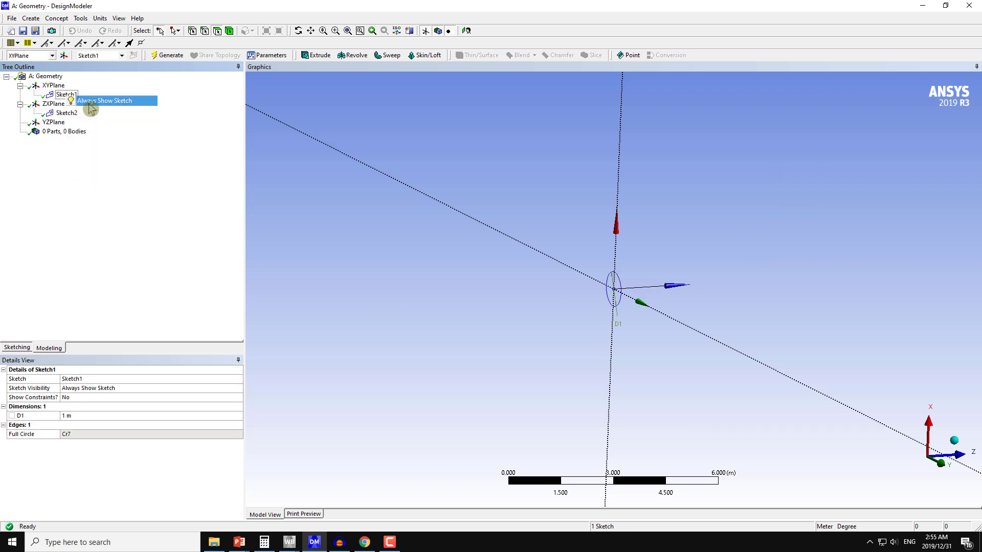
pyautogui.rightClick(66, 113)
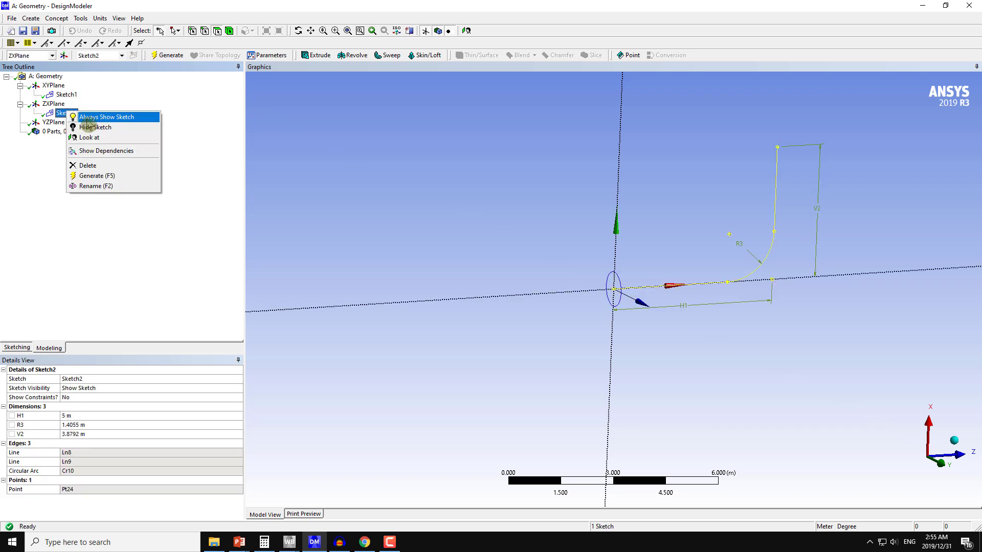
pyautogui.click(110, 118)
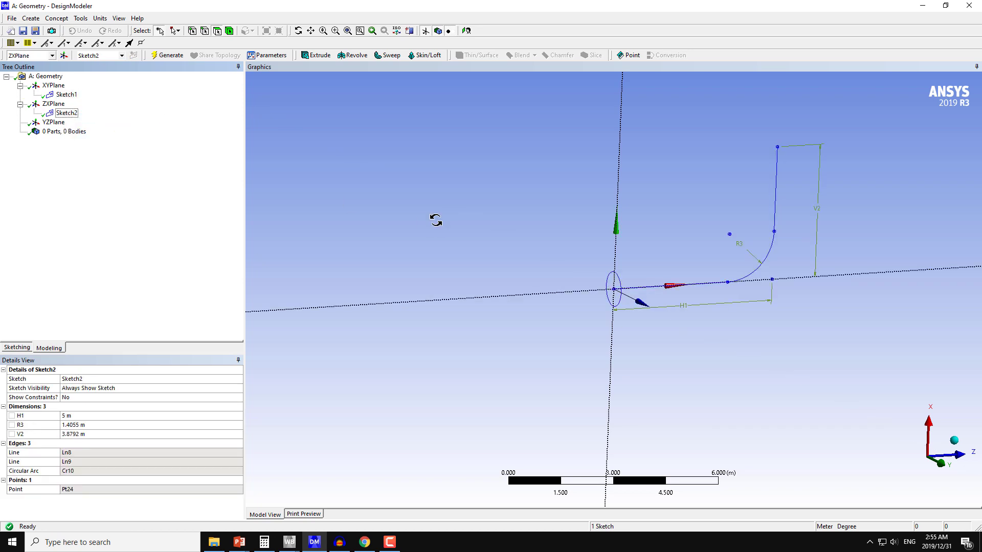
# Set the corner arc's radius R3 in Sketch2 to 3 m
pyautogui.moveTo(427, 219)
pyautogui.mouseDown(button='middle')
pyautogui.moveTo(450, 232)
pyautogui.moveTo(450, 260)
pyautogui.moveTo(432, 243)
pyautogui.mouseUp(button='middle')
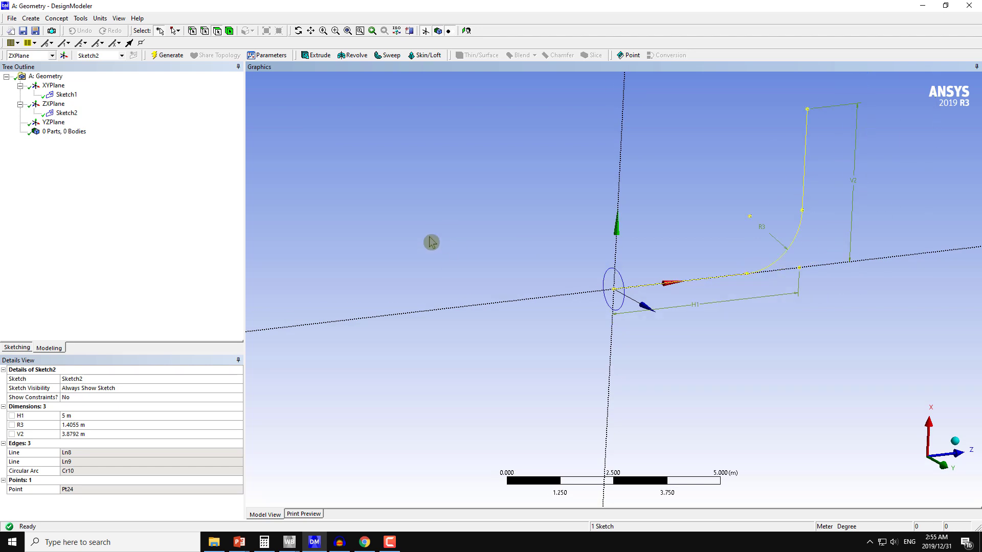
pyautogui.click(83, 425)
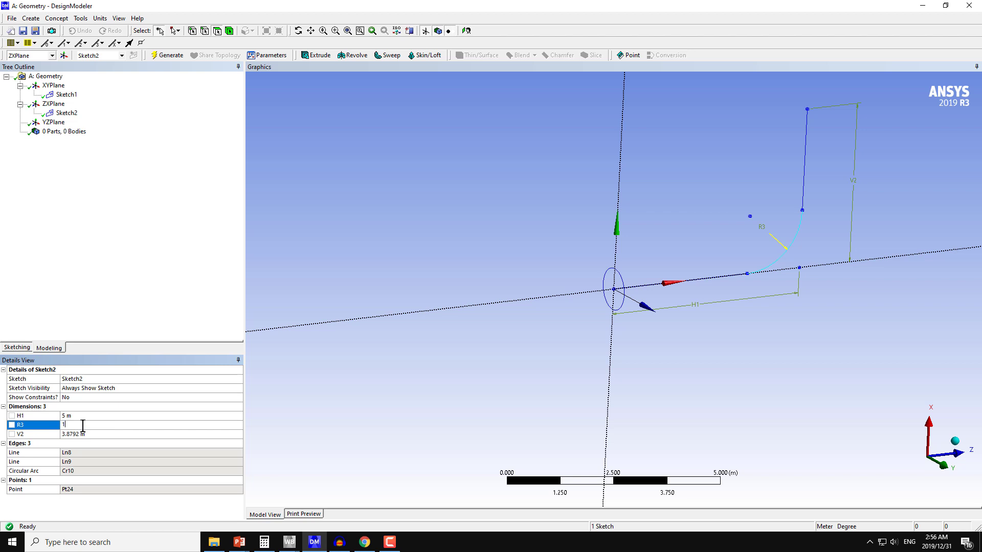
pyautogui.press('Return')
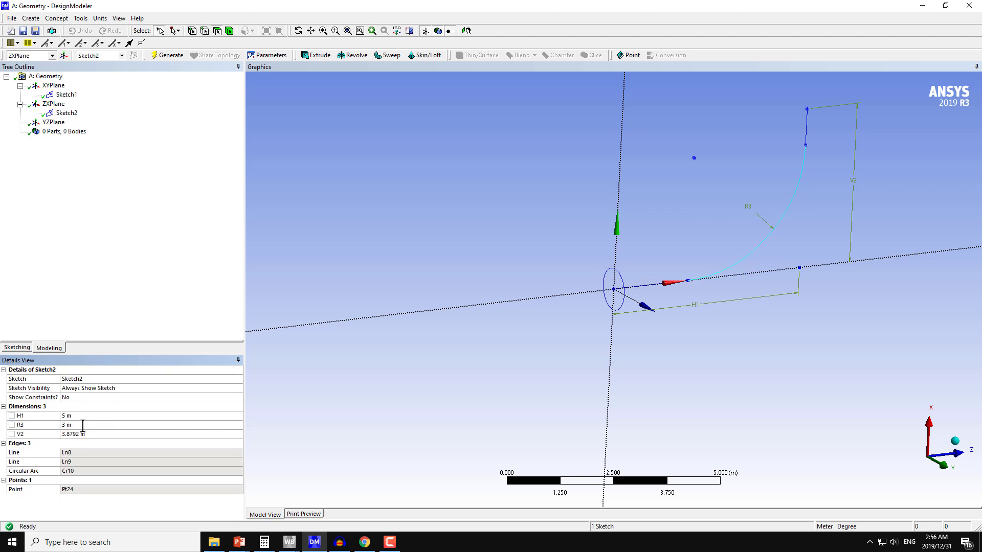
# Set the corner arc's radius R3 in Sketch2 to 1.2 m
pyautogui.moveTo(433, 421)
pyautogui.mouseDown(button='middle')
pyautogui.moveTo(647, 328)
pyautogui.moveTo(513, 323)
pyautogui.moveTo(631, 318)
pyautogui.moveTo(651, 329)
pyautogui.moveTo(605, 335)
pyautogui.mouseUp(button='middle')
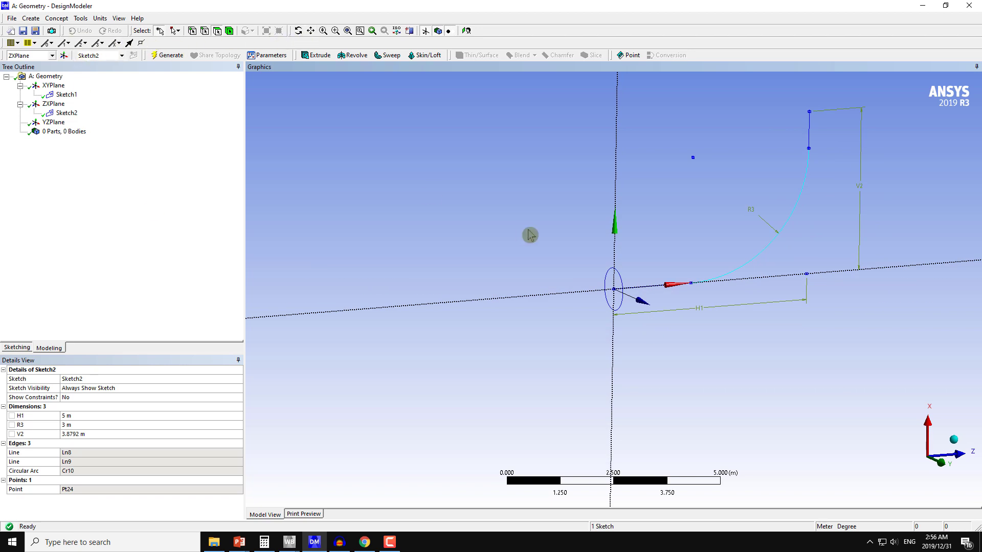
pyautogui.moveTo(528, 232); pyautogui.dragTo(516, 225, button='middle')
pyautogui.click(78, 425)
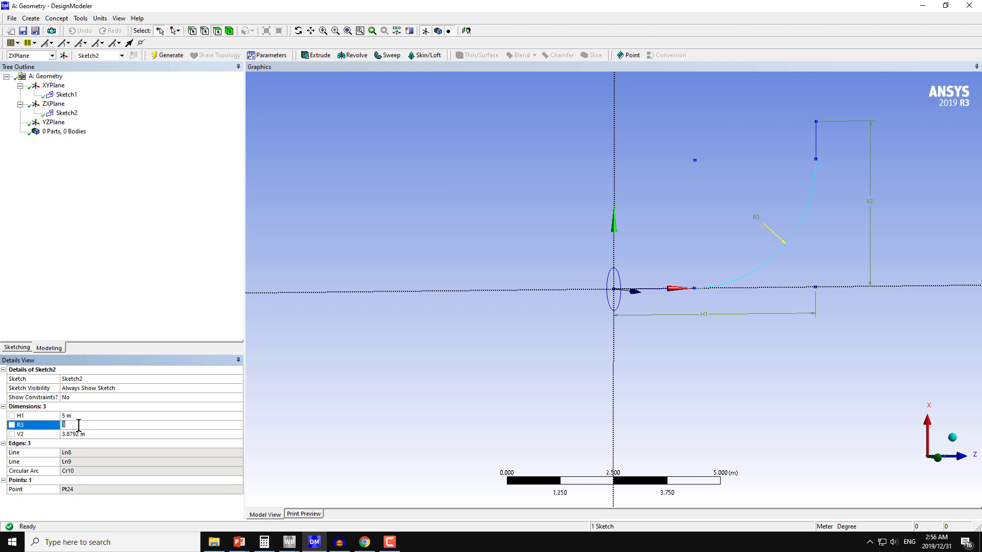
pyautogui.press('Return')
pyautogui.moveTo(328, 242); pyautogui.dragTo(362, 252, button='middle')
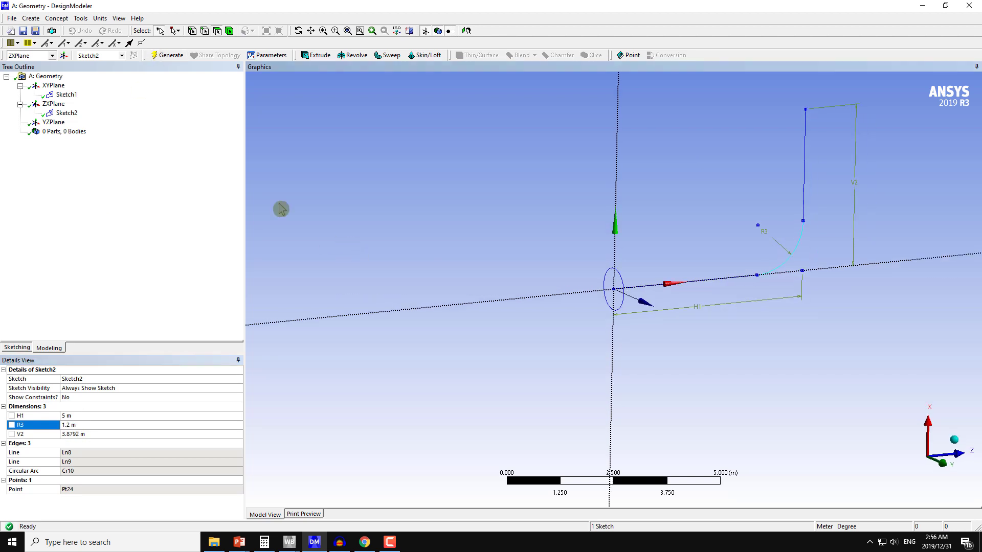
# Start a Sweep with the circular Sketch1 on the XYPlane as its profile
pyautogui.click(389, 55)
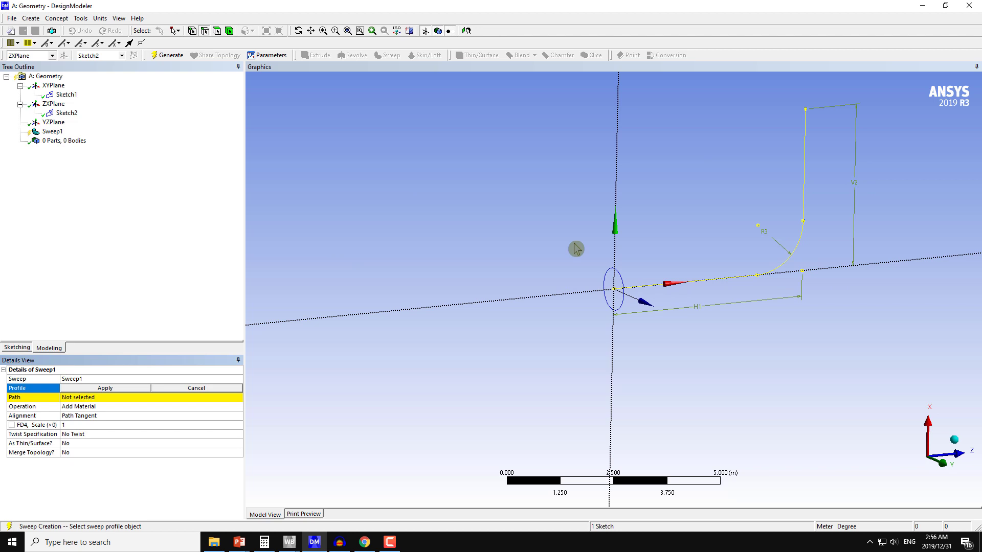
pyautogui.click(72, 96)
pyautogui.click(97, 397)
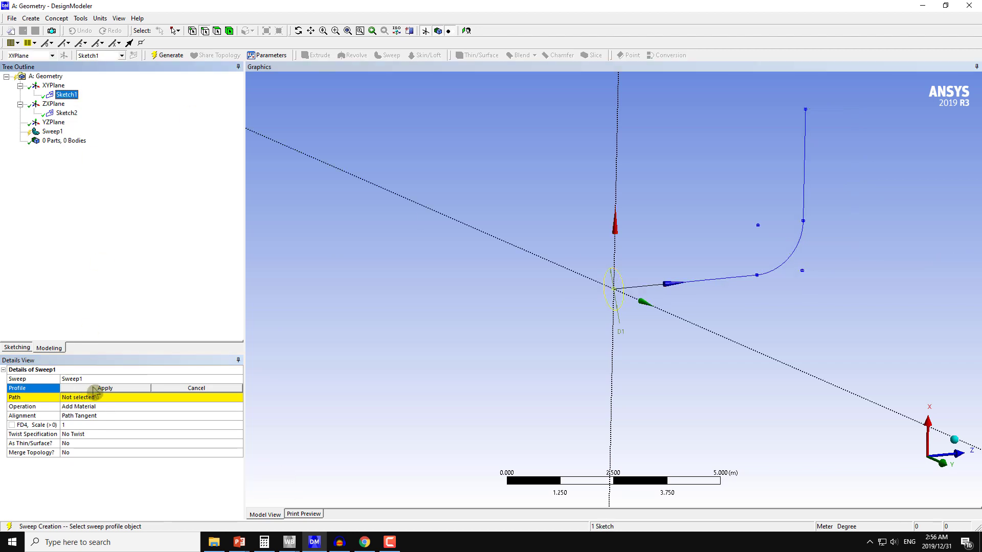
pyautogui.click(97, 389)
# Assign the horizontal line, corner arc and vertical line as the sweep path, and generate the pipe body
pyautogui.click(89, 398)
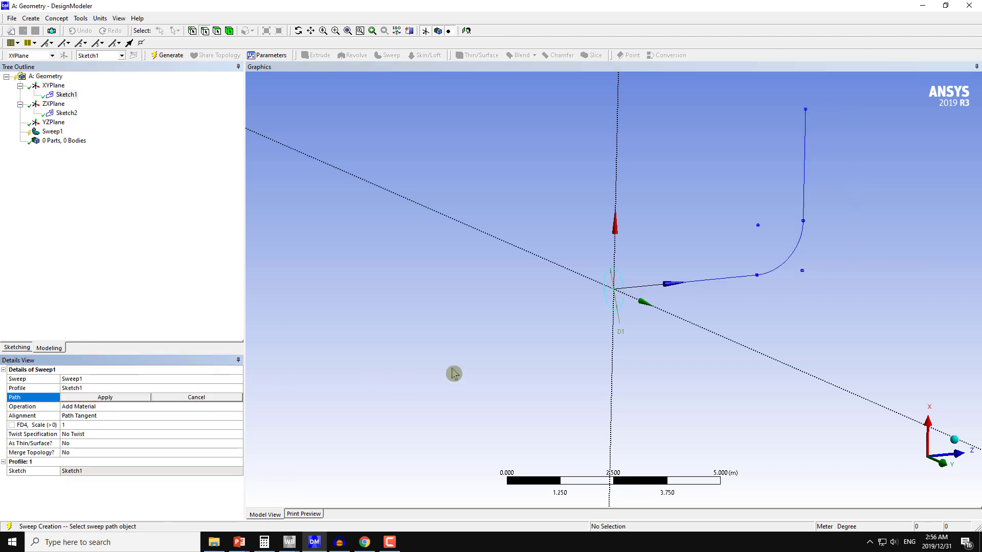
pyautogui.click(724, 282)
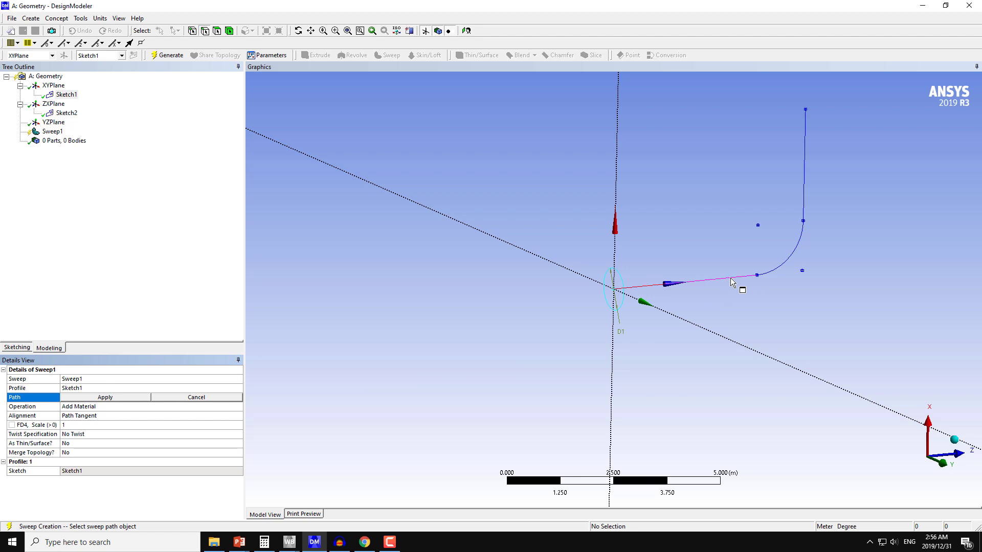
pyautogui.keyDown('ctrl'); pyautogui.click(792, 219); pyautogui.keyUp('ctrl')
pyautogui.keyDown('ctrl'); pyautogui.click(804, 201); pyautogui.keyUp('ctrl')
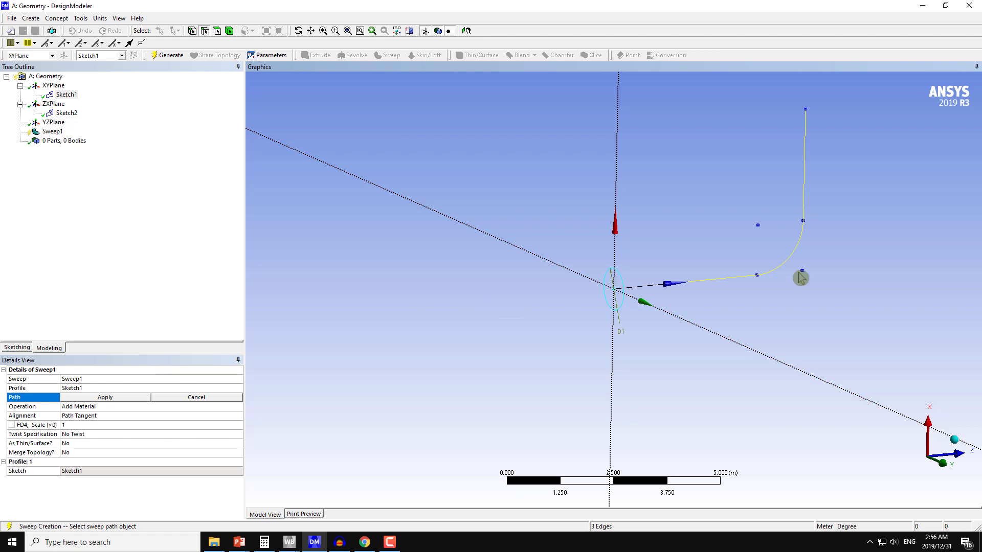
pyautogui.click(86, 405)
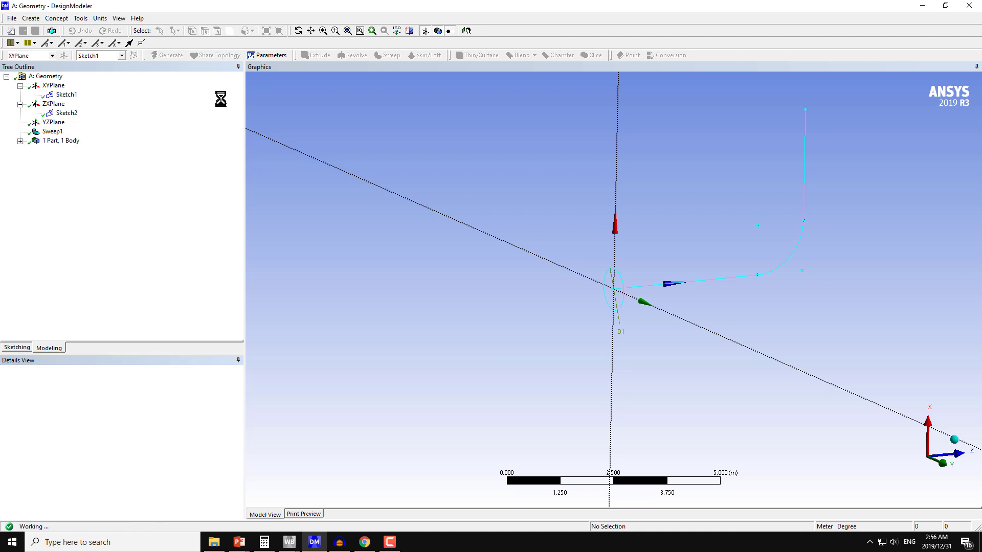
pyautogui.click(179, 58)
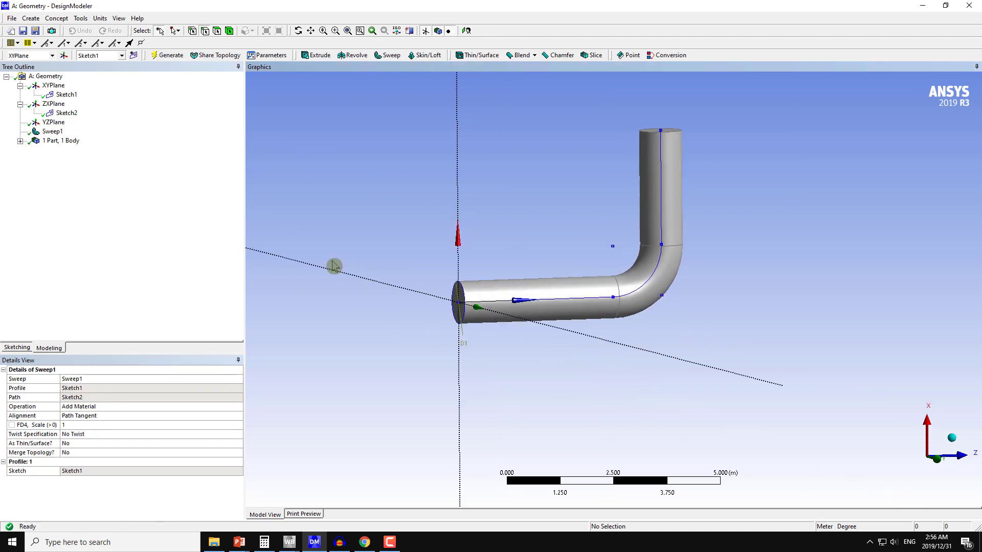
# Edit the selections of Sweep1 to assign the whole Sketch2 as its path, and regenerate the pipe
pyautogui.rightClick(53, 133)
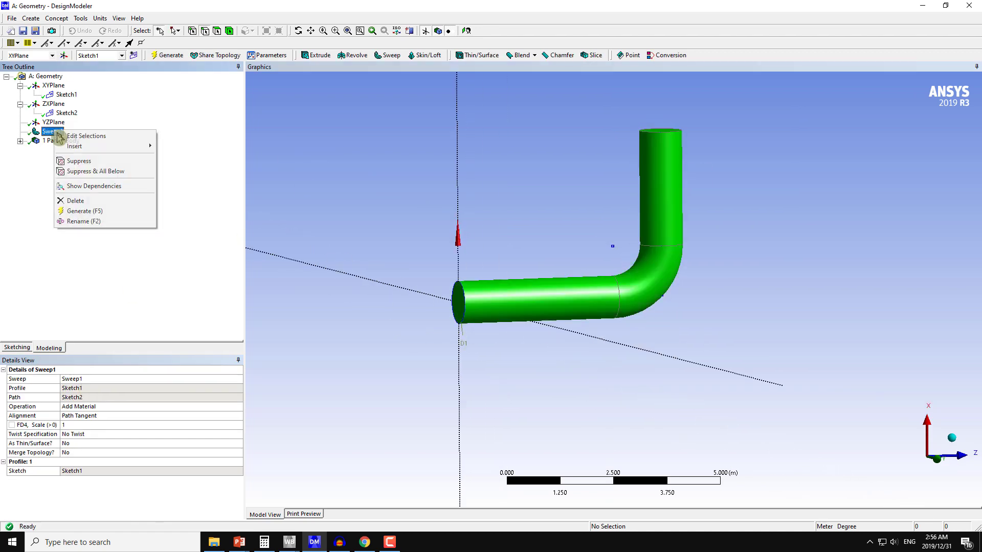
pyautogui.click(71, 136)
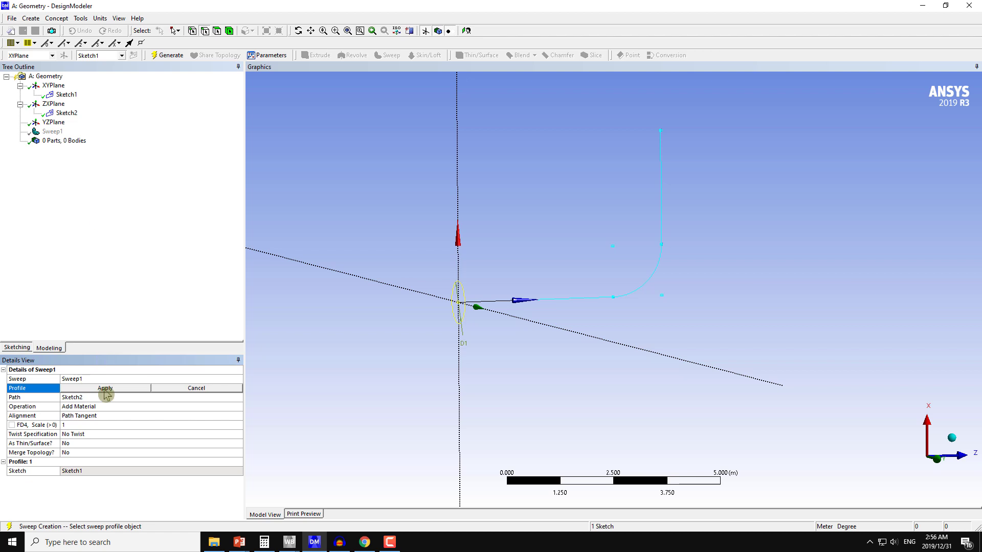
pyautogui.click(90, 398)
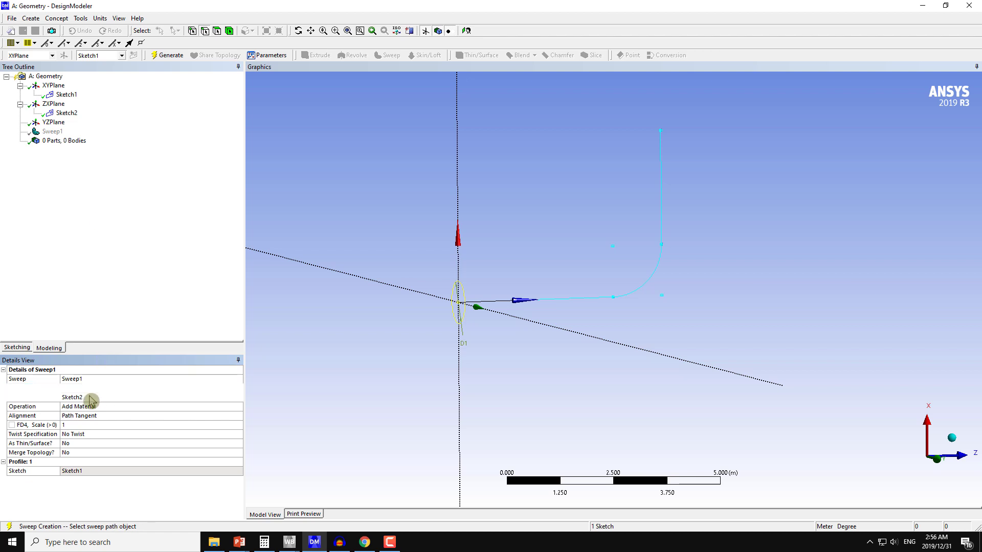
pyautogui.click(67, 113)
pyautogui.click(124, 398)
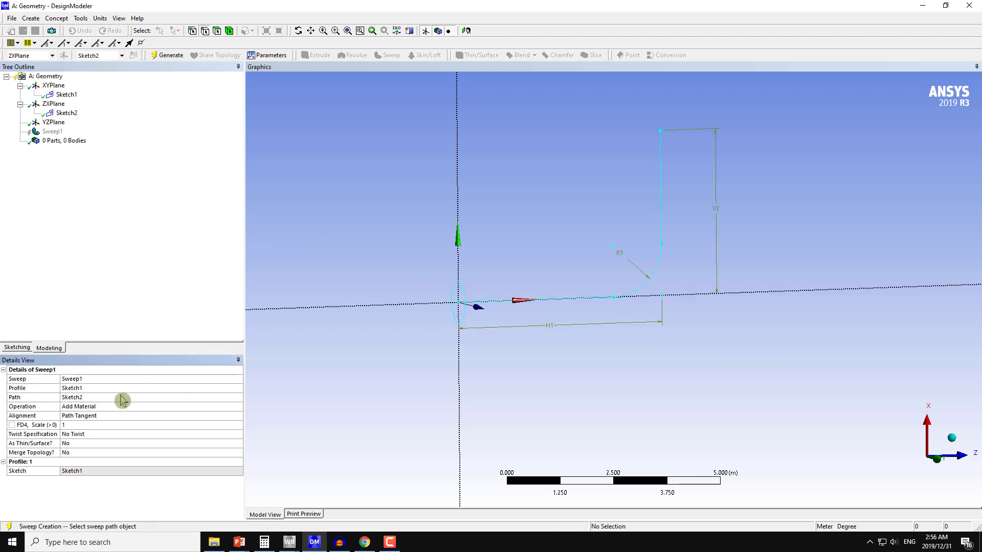
pyautogui.click(167, 63)
pyautogui.moveTo(435, 249); pyautogui.dragTo(449, 219, button='middle')
pyautogui.keyDown('ctrl'); pyautogui.moveTo(497, 265); pyautogui.dragTo(466, 263, button='middle'); pyautogui.keyUp('ctrl')
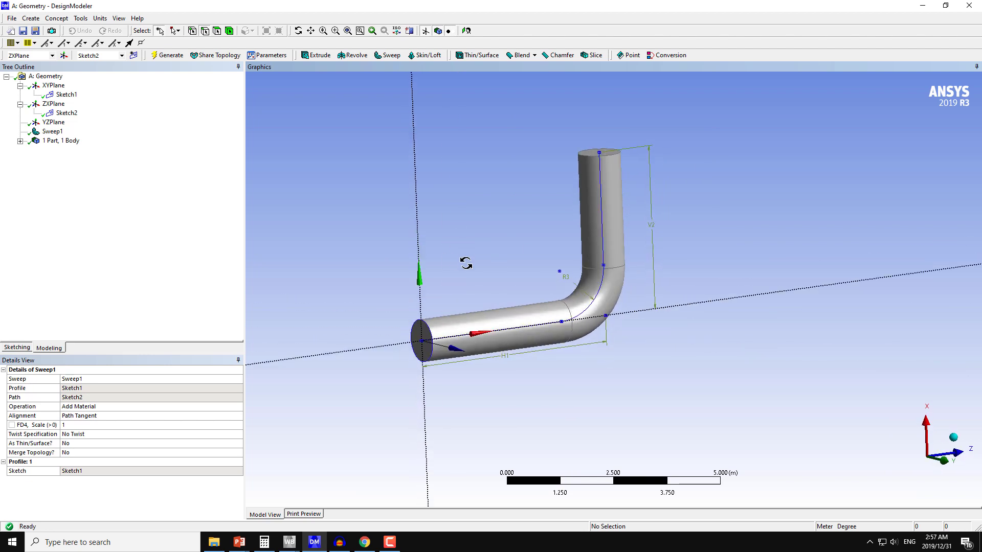